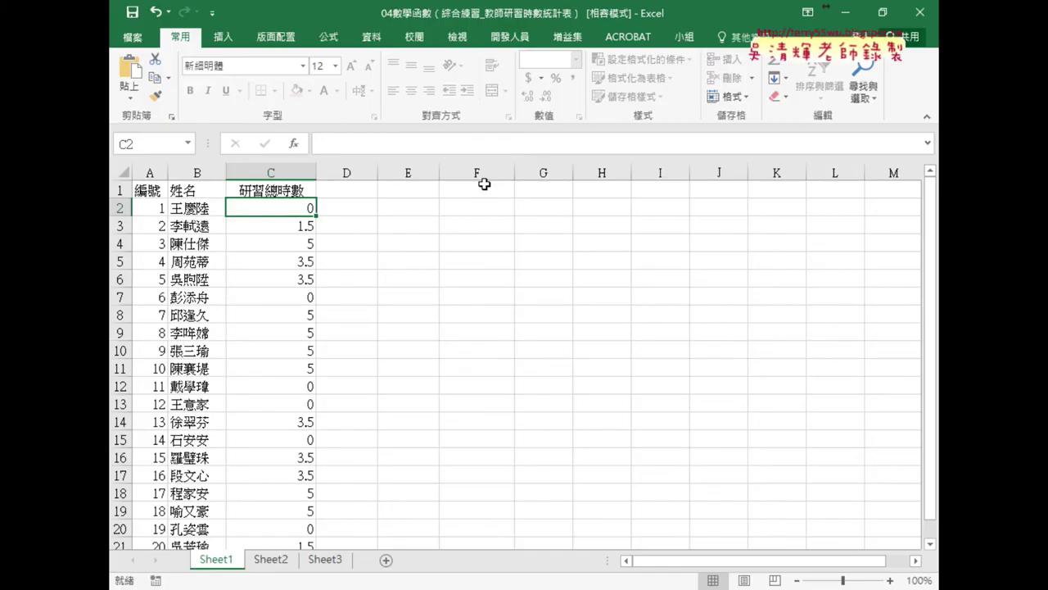
- Select cell C2, open the Visual Basic editor from the Developer tab, and widen the project panes
{"action": "left_click", "coordinate": [276, 224]}
{"action": "left_click", "coordinate": [284, 207]}
{"action": "left_click", "coordinate": [513, 38]}
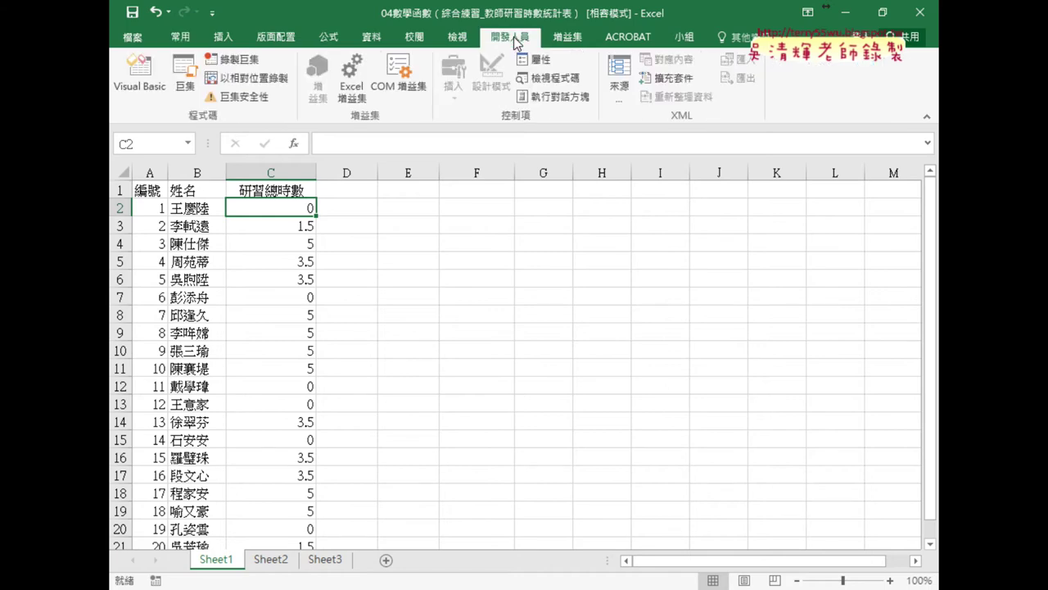
{"action": "left_click", "coordinate": [128, 90]}
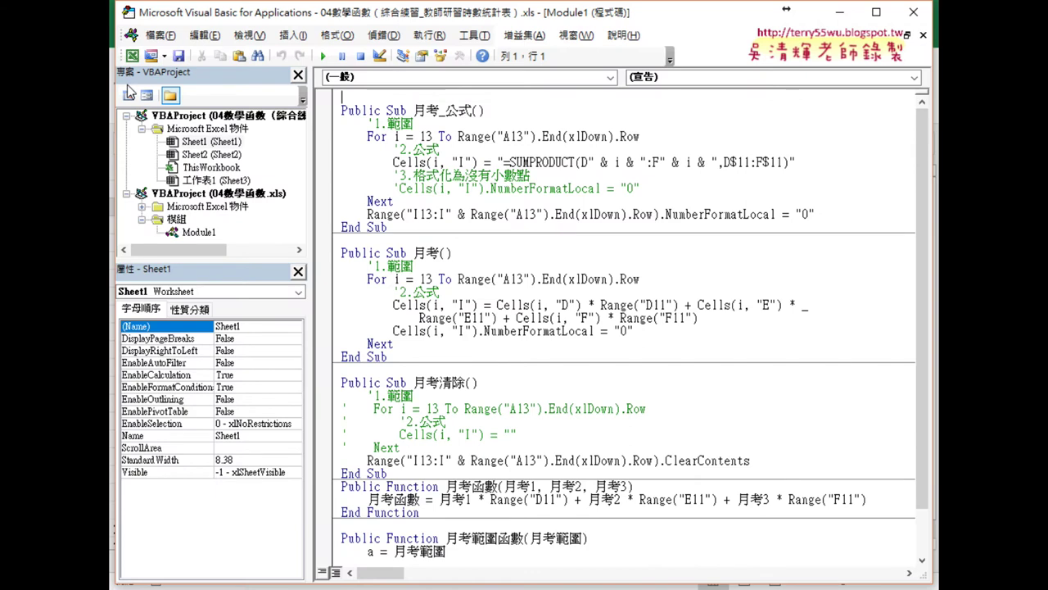
{"action": "left_click_drag", "start_coordinate": [311, 168], "coordinate": [447, 169]}
- View the other workbook's Module1 code, then close it
{"action": "mouse_move", "coordinate": [529, 583]}
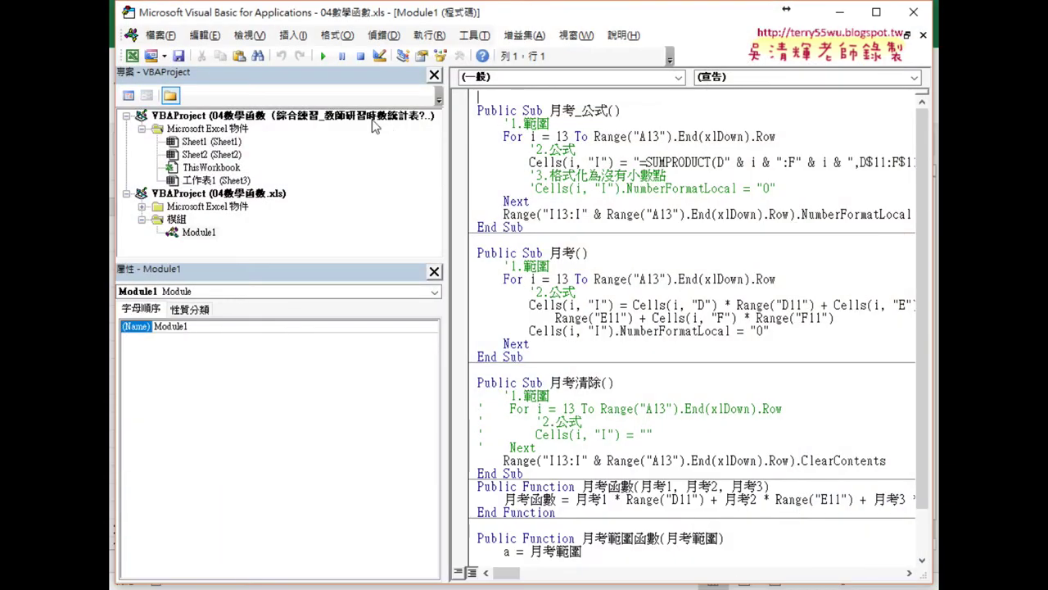
{"action": "left_click", "coordinate": [371, 118]}
{"action": "left_click", "coordinate": [277, 195]}
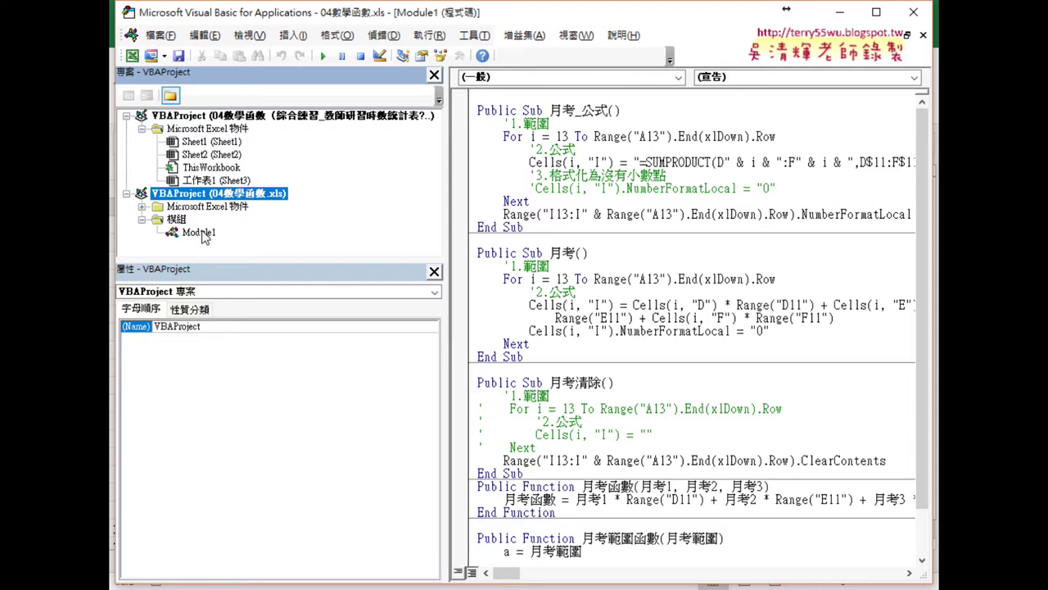
{"action": "left_click", "coordinate": [201, 233]}
{"action": "double_click", "coordinate": [201, 233]}
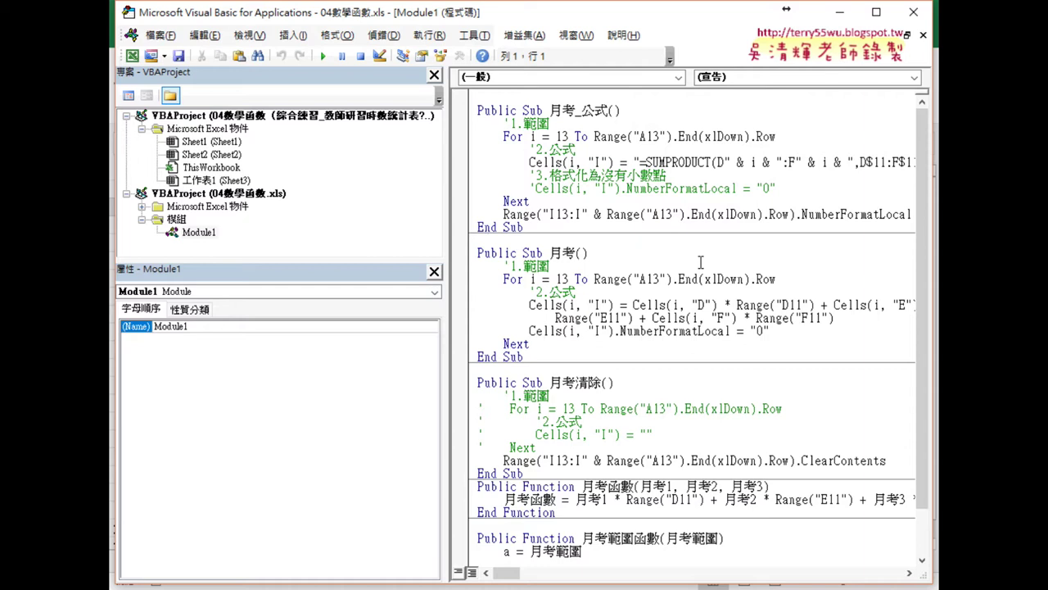
{"action": "left_click", "coordinate": [923, 35]}
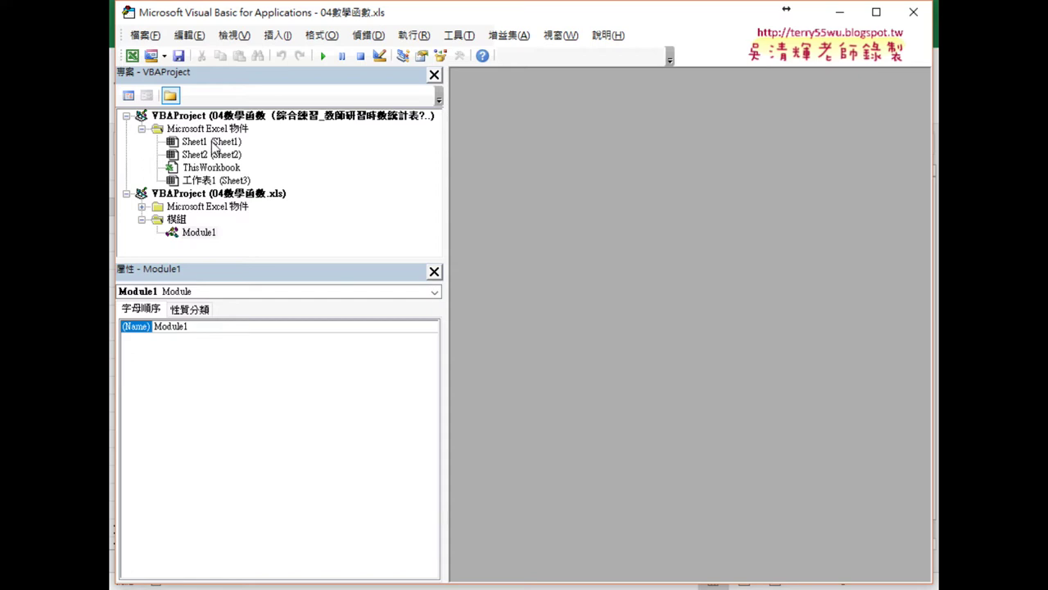
- Insert a new Module1 into the training-hours VBAProject and widen the code area
{"action": "left_click", "coordinate": [285, 117]}
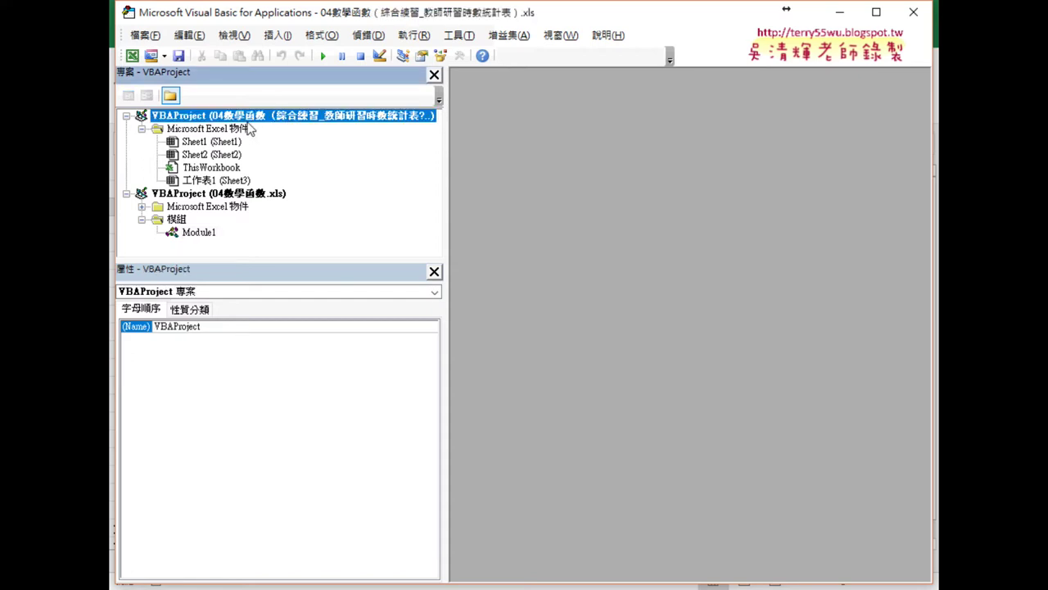
{"action": "right_click", "coordinate": [243, 120]}
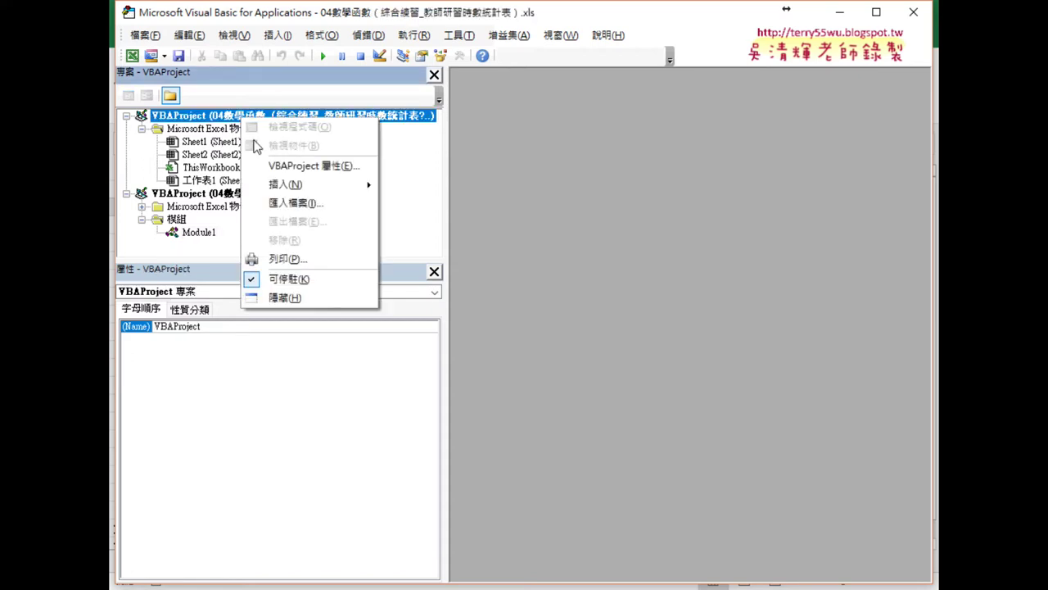
{"action": "mouse_move", "coordinate": [286, 185]}
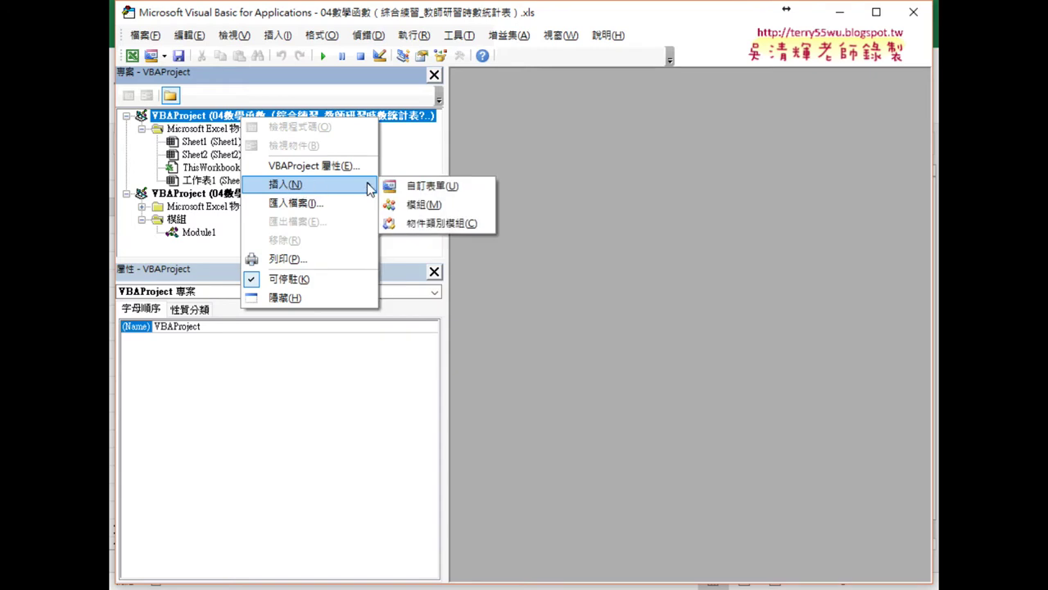
{"action": "left_click", "coordinate": [425, 205]}
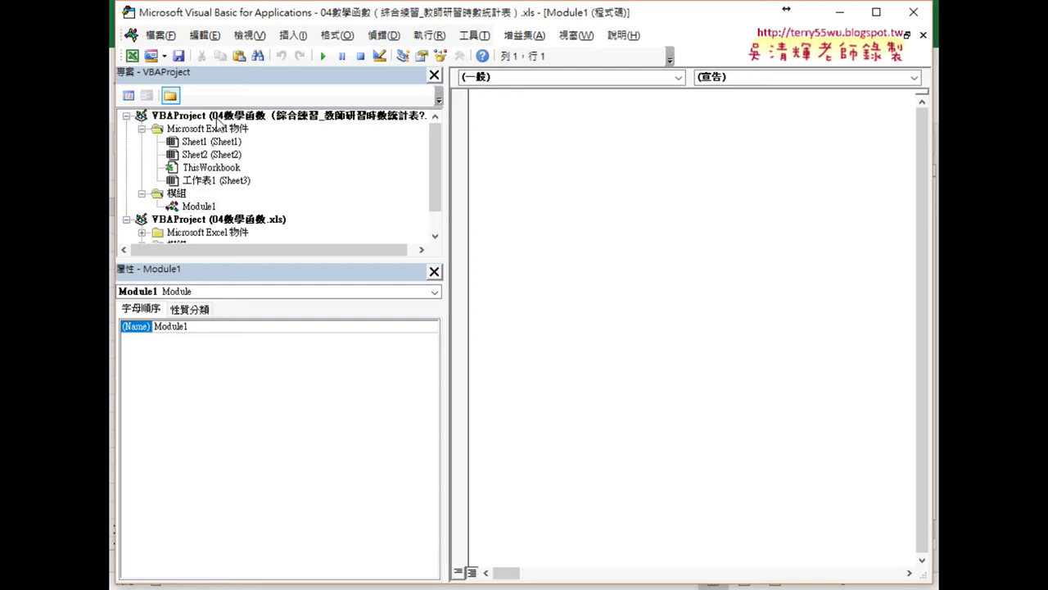
{"action": "left_click", "coordinate": [203, 208]}
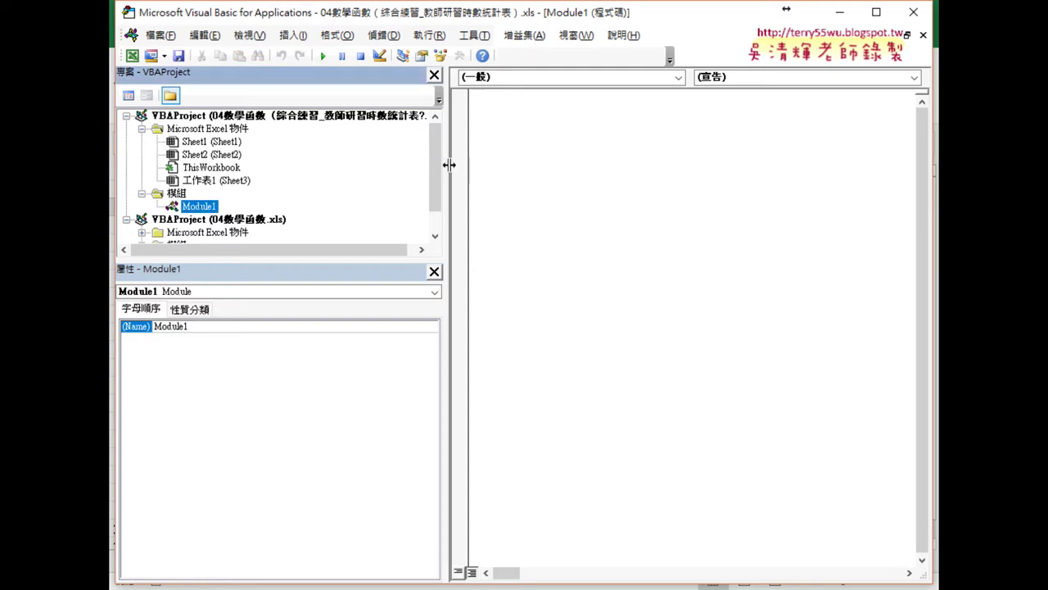
{"action": "left_click_drag", "start_coordinate": [444, 163], "coordinate": [401, 162]}
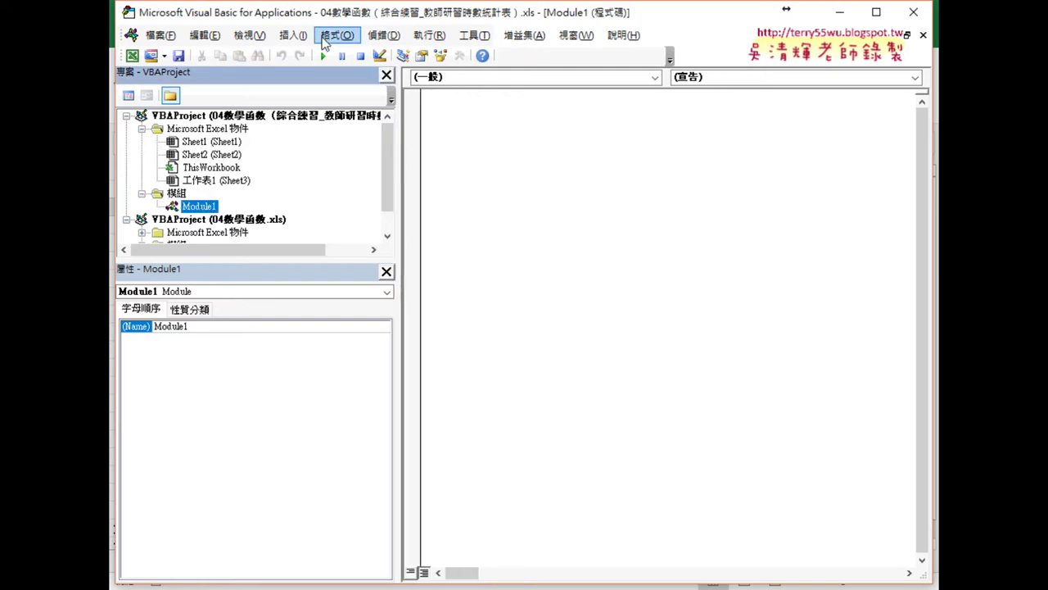
- Start adding a procedure from the Insert menu in the empty Module1
{"action": "left_click", "coordinate": [295, 36]}
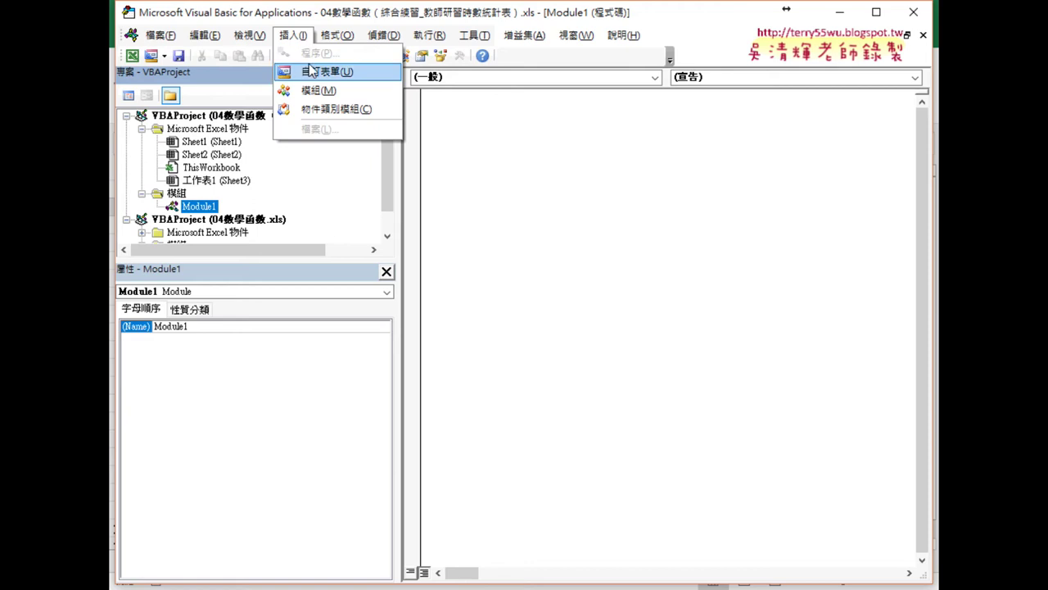
{"action": "left_click", "coordinate": [491, 136]}
{"action": "left_click", "coordinate": [295, 35]}
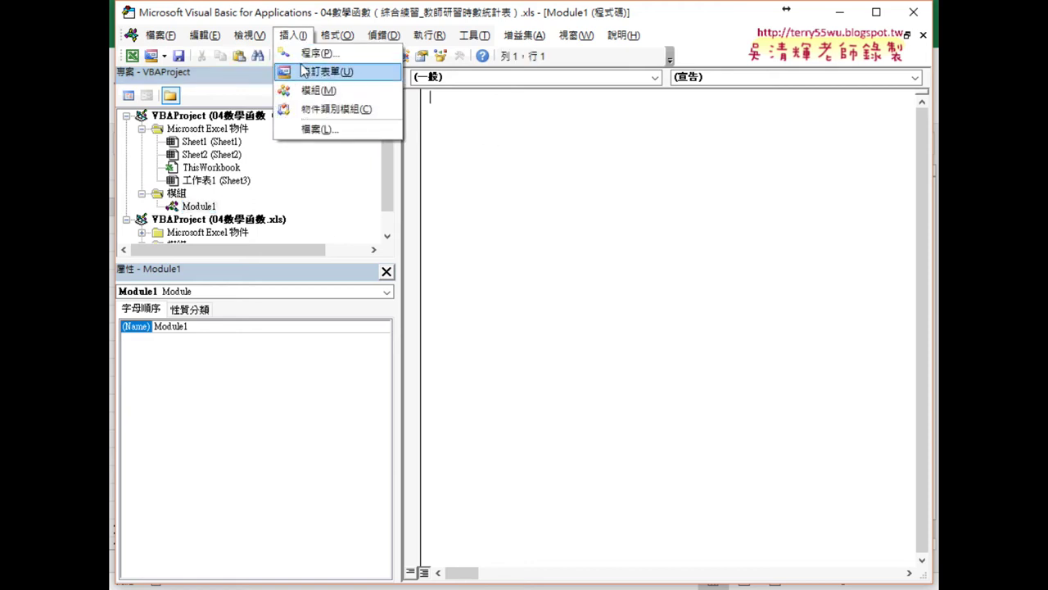
{"action": "left_click", "coordinate": [316, 52]}
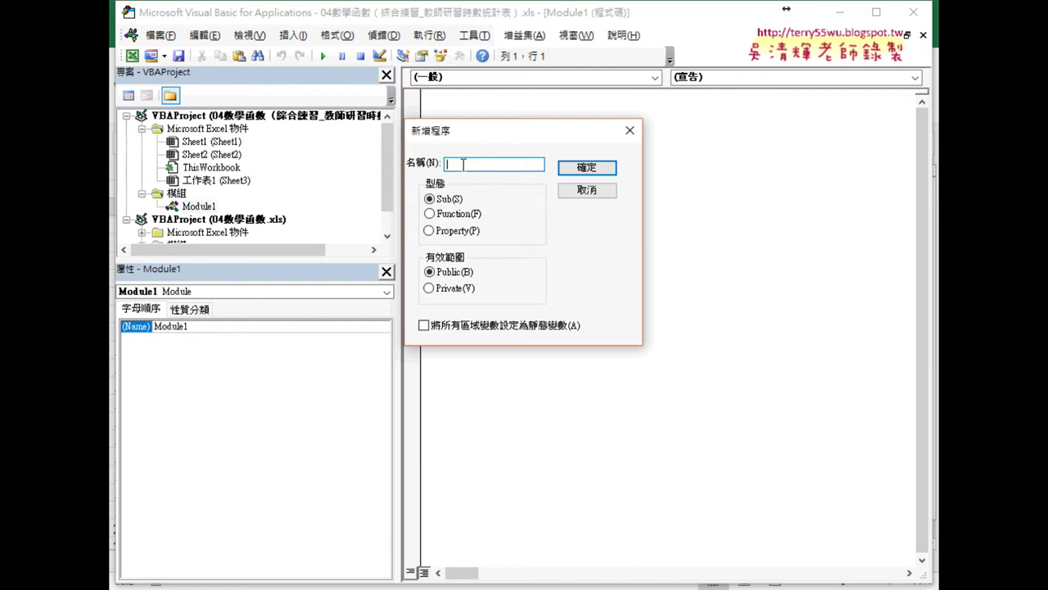
- Create a Public Sub named 教師研習時數統計, correcting the mistyped characters
{"action": "type", "text": "教師頭"}
{"action": "type", "text": "研習"}
{"action": "type", "text": "時"}
{"action": "type", "text": "ㄕㄨ"}
{"action": "type", "text": "數同濟"}
{"action": "key", "text": "BackSpace"}
{"action": "key", "text": "BackSpace"}
{"action": "type", "text": "ㄊ"}
{"action": "type", "text": "統計"}
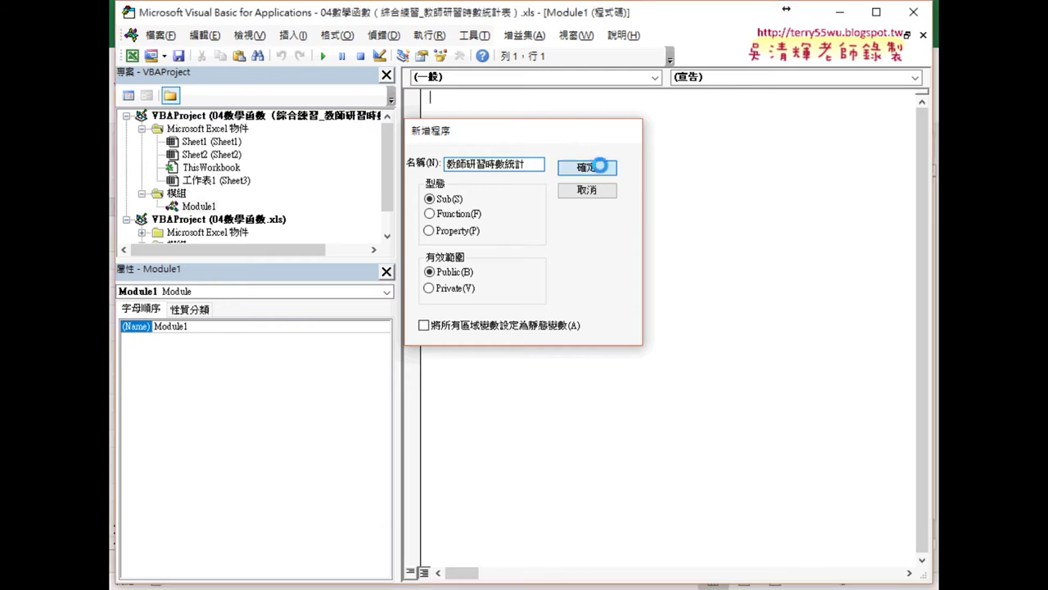
{"action": "left_click", "coordinate": [590, 167]}
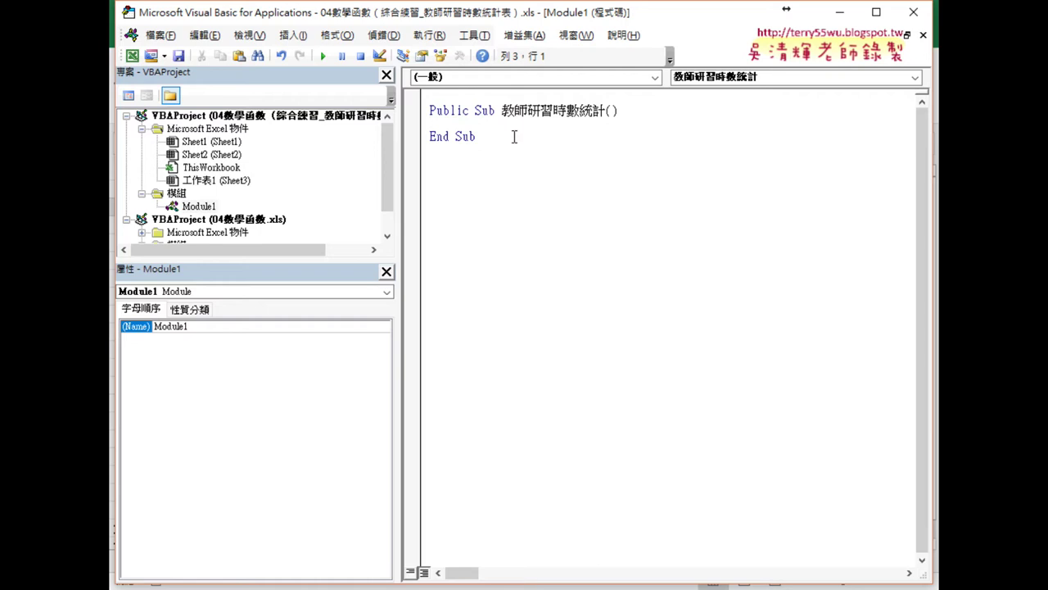
- Write a For i = 2 To Range("A2").End(xlDown).Row … Next loop in the procedure
{"action": "left_click_drag", "start_coordinate": [342, 25], "coordinate": [510, 27]}
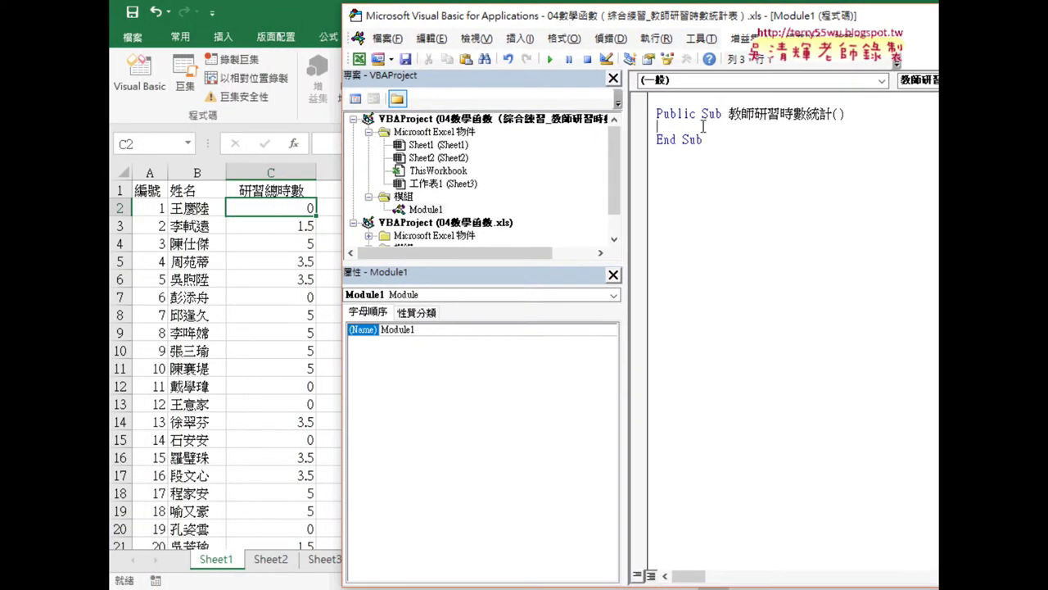
{"action": "key", "text": "Tab"}
{"action": "type", "text": "for "}
{"action": "type", "text": "i "}
{"action": "type", "text": "=2 "}
{"action": "type", "text": "to "}
{"action": "type", "text": "ran"}
{"action": "type", "text": "ge(\""}
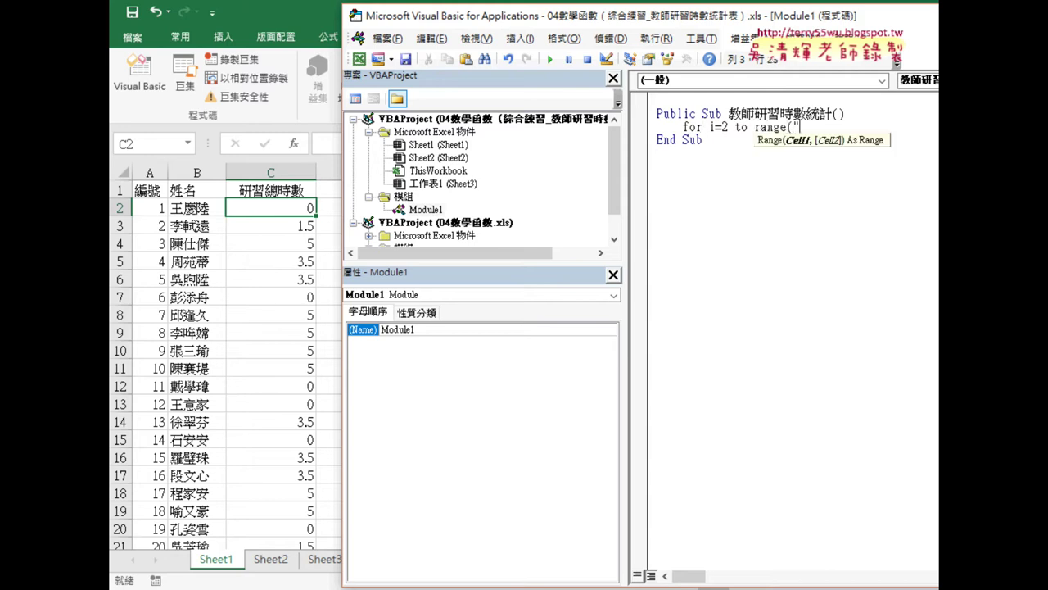
{"action": "type", "text": "A2"}
{"action": "type", "text": ")"}
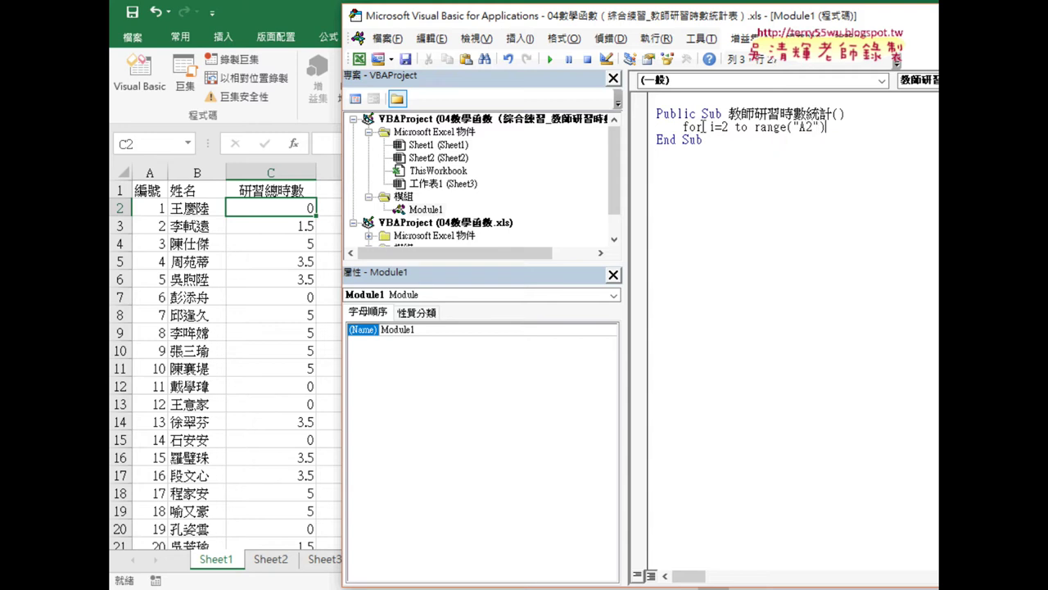
{"action": "type", "text": ".End "}
{"action": "type", "text": "(xlDown"}
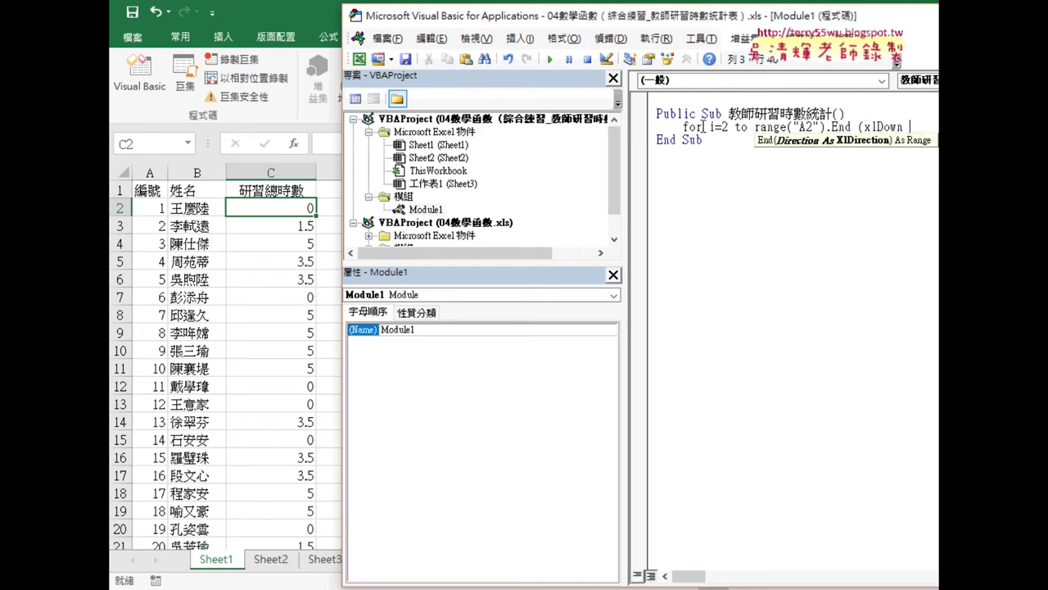
{"action": "type", "text": " ).row"}
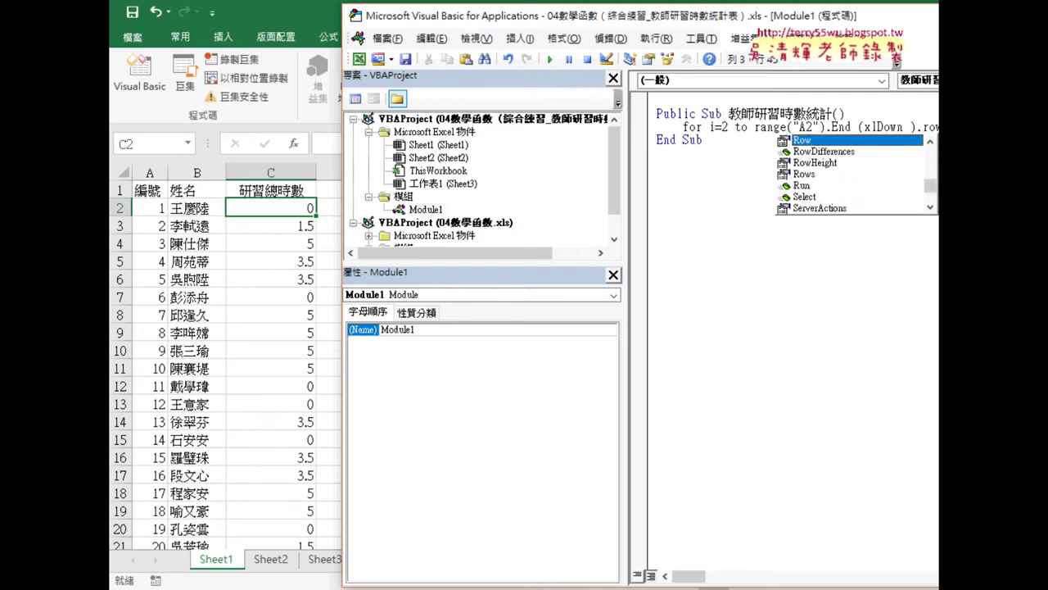
{"action": "key", "text": "Return"}
{"action": "key", "text": "Return"}
{"action": "type", "text": "next"}
{"action": "key", "text": "Up"}
{"action": "key", "text": "Tab"}
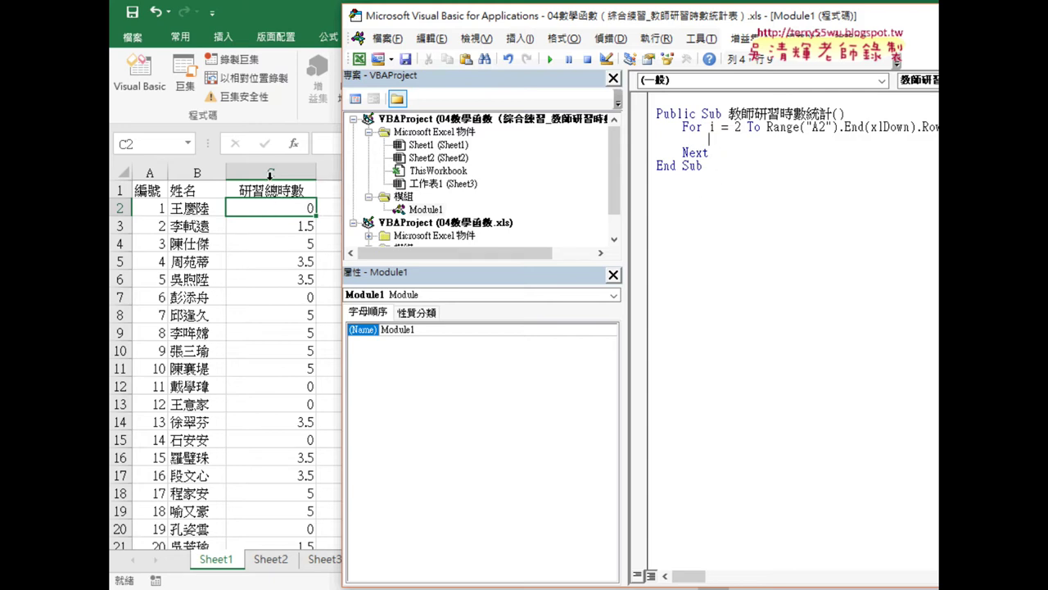
- Add Cells(i, "C") = "" inside the loop, removing the stray quote that caused the compile error
{"action": "type", "text": "cell"}
{"action": "type", "text": "s("}
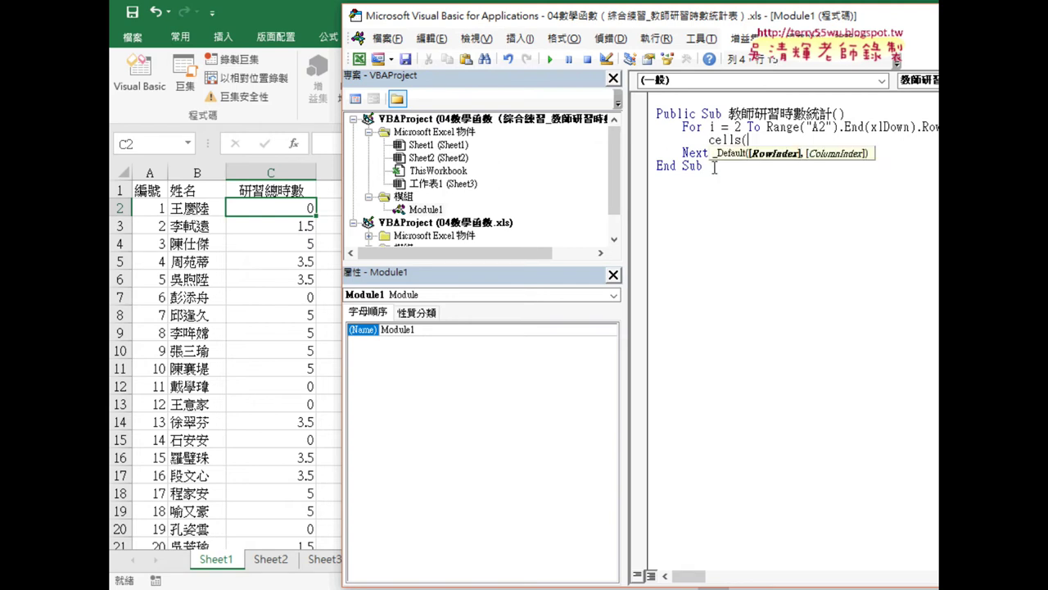
{"action": "type", "text": "\"i,"}
{"action": "type", "text": "\"C\")="}
{"action": "type", "text": "\""}
{"action": "left_click", "coordinate": [837, 299]}
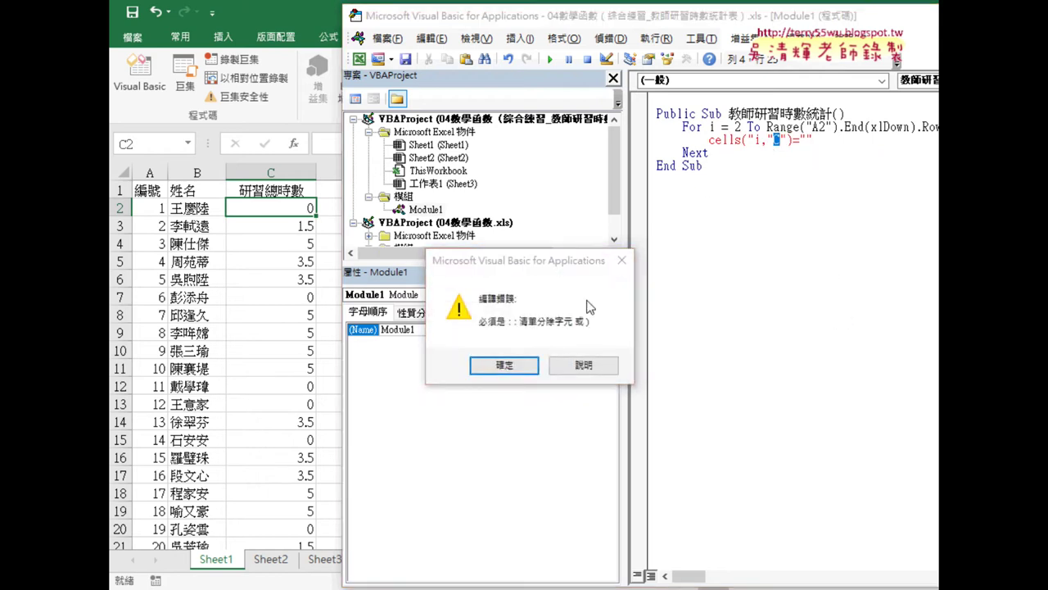
{"action": "left_click", "coordinate": [504, 365]}
{"action": "left_click_drag", "start_coordinate": [748, 140], "coordinate": [753, 140]}
{"action": "key", "text": "Delete"}
{"action": "left_click", "coordinate": [902, 185]}
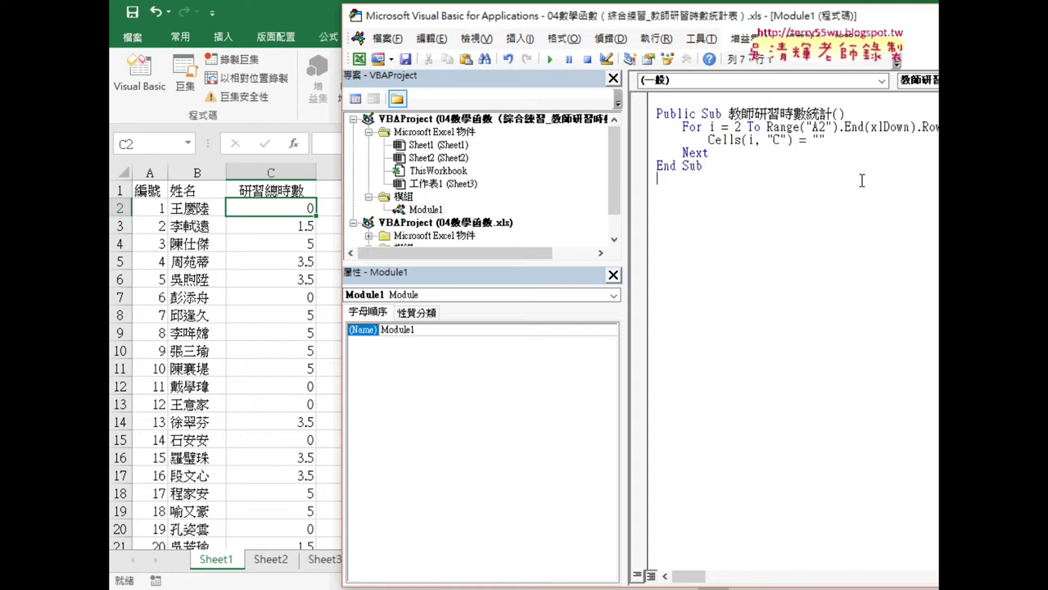
- Select the whole 教師研習時數統計 procedure to duplicate it below
{"action": "left_click", "coordinate": [819, 139]}
{"action": "left_click_drag", "start_coordinate": [706, 165], "coordinate": [637, 114]}
{"action": "key", "text": "ctrl+c"}
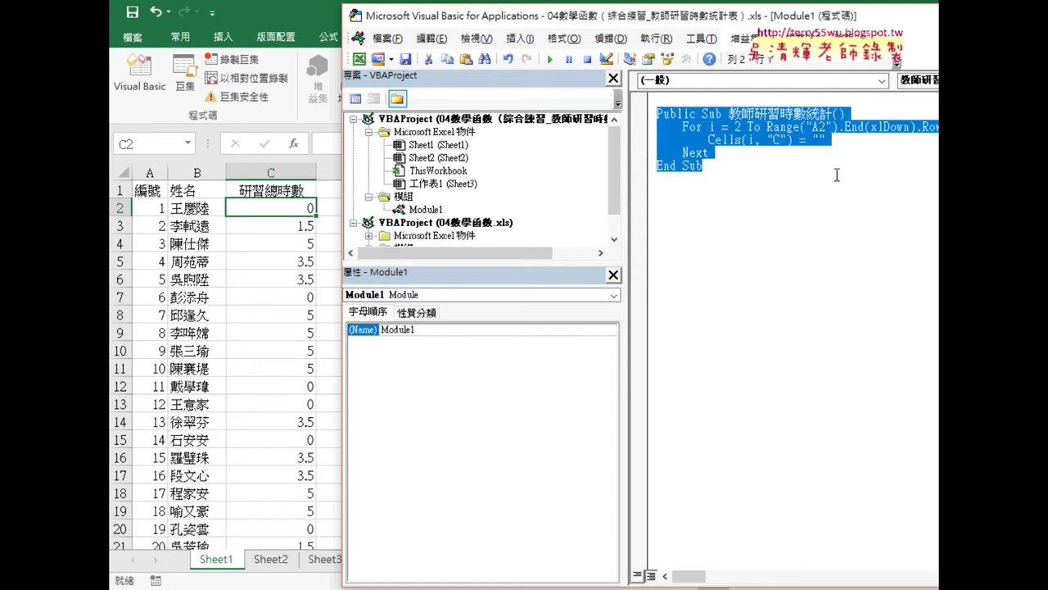
{"action": "left_click", "coordinate": [837, 174]}
- Paste the copied macro below and rename it 教師研習時數統計清除, widening the code pane
{"action": "key", "text": "ctrl+v"}
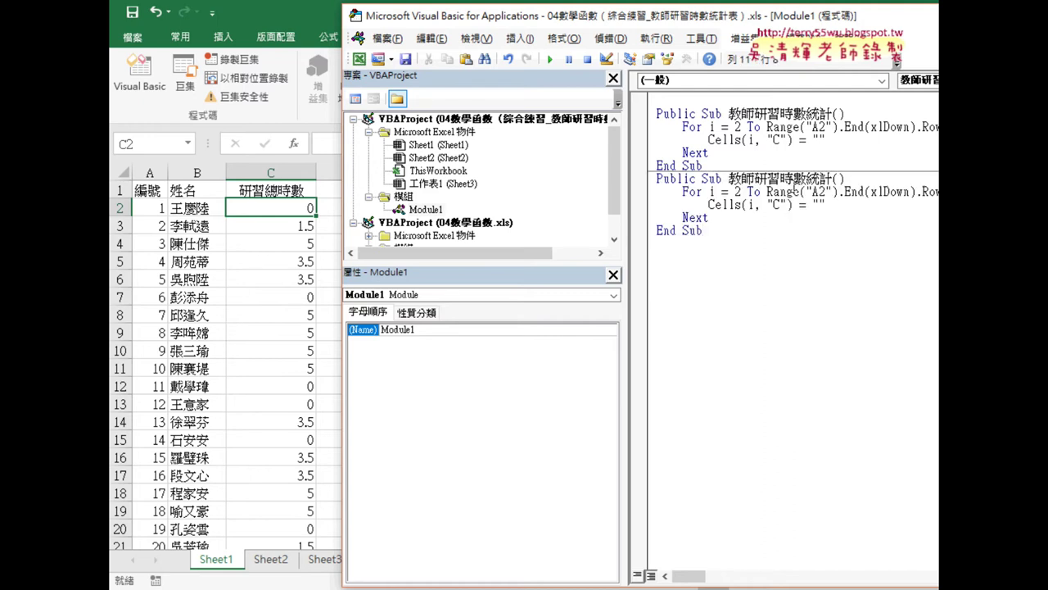
{"action": "left_click", "coordinate": [834, 177]}
{"action": "type", "text": "清ㄑㄨ"}
{"action": "type", "text": "除"}
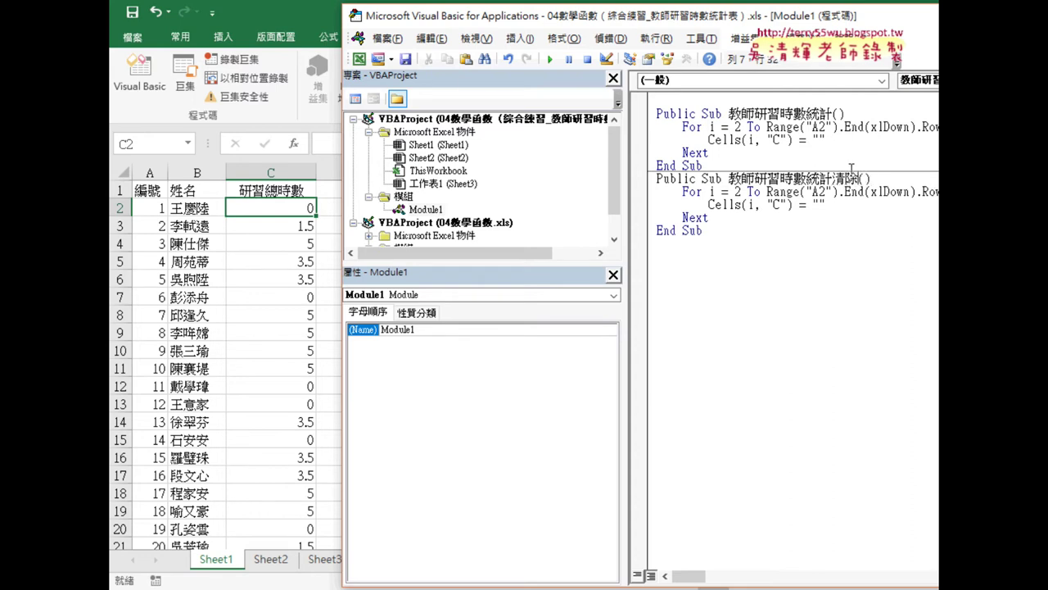
{"action": "left_click", "coordinate": [822, 140]}
{"action": "left_click_drag", "start_coordinate": [555, 171], "coordinate": [436, 171]}
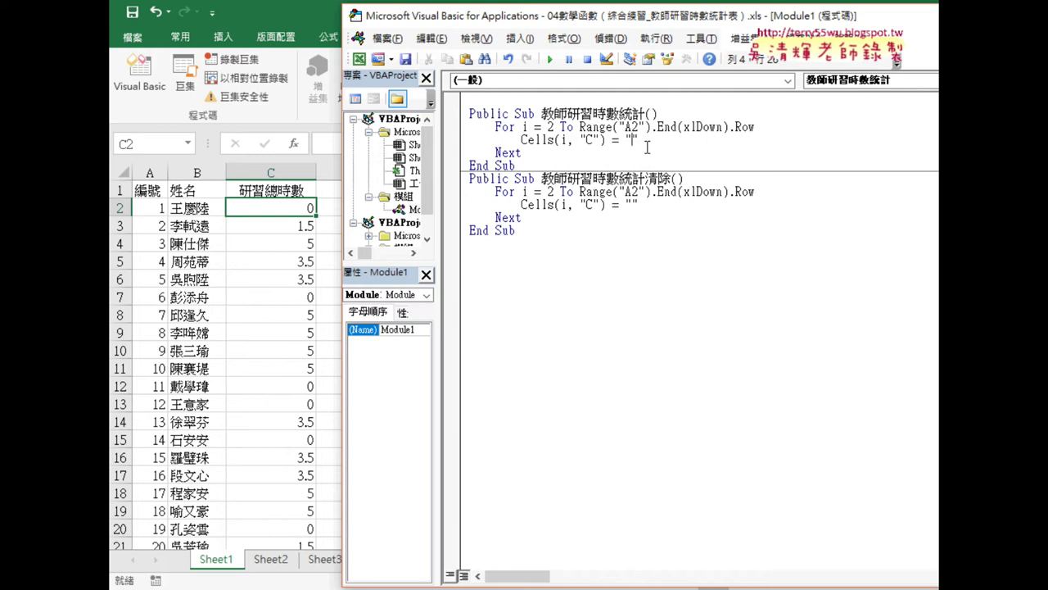
{"action": "left_click", "coordinate": [283, 205]}
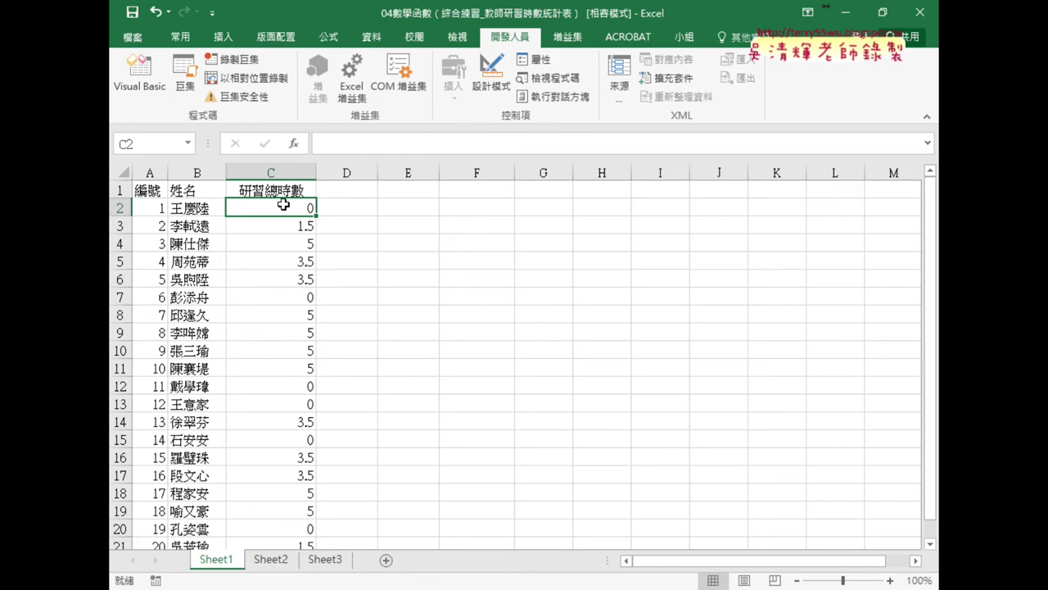
- Unprotect Sheet1 from the Review tab, entering the sheet password
{"action": "left_click", "coordinate": [414, 37]}
{"action": "left_click", "coordinate": [611, 78]}
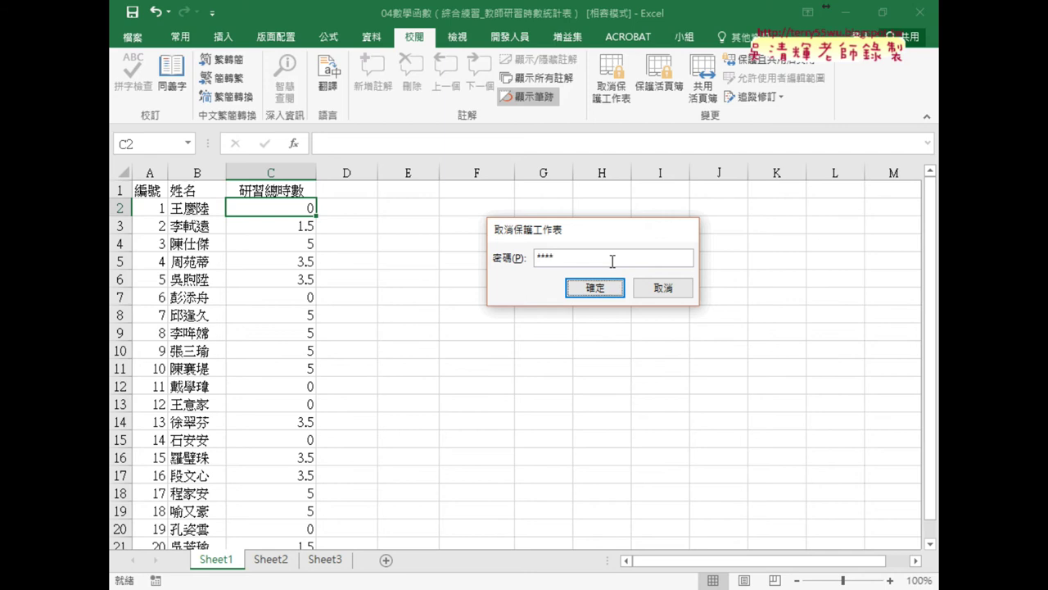
{"action": "key", "text": "Return"}
- Copy C2's SUMIF formula and paste it between the first macro's empty quotes
{"action": "left_click_drag", "start_coordinate": [827, 145], "coordinate": [324, 145]}
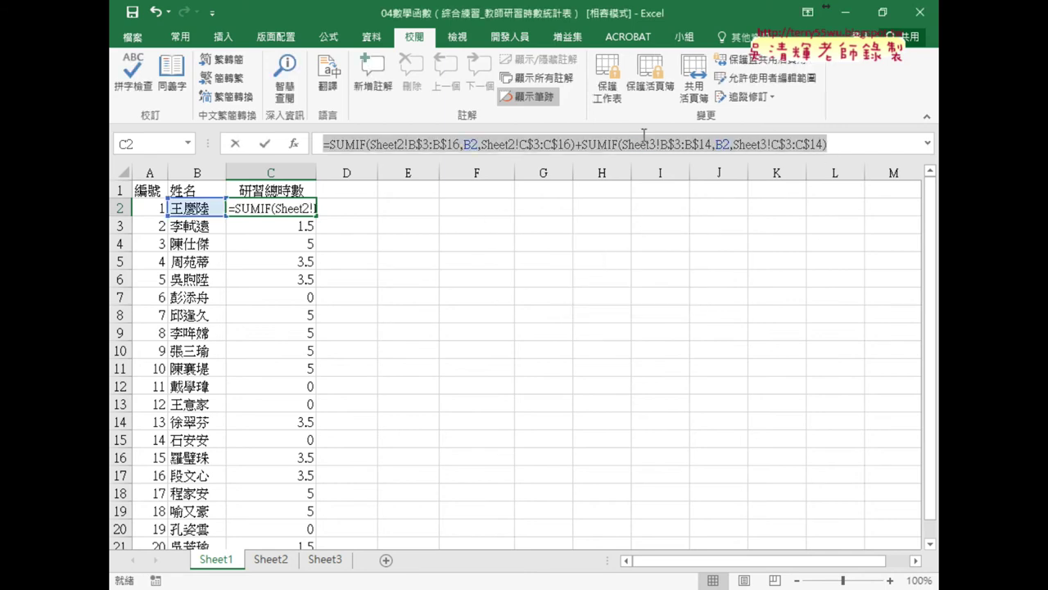
{"action": "right_click", "coordinate": [373, 148]}
{"action": "left_click", "coordinate": [394, 175]}
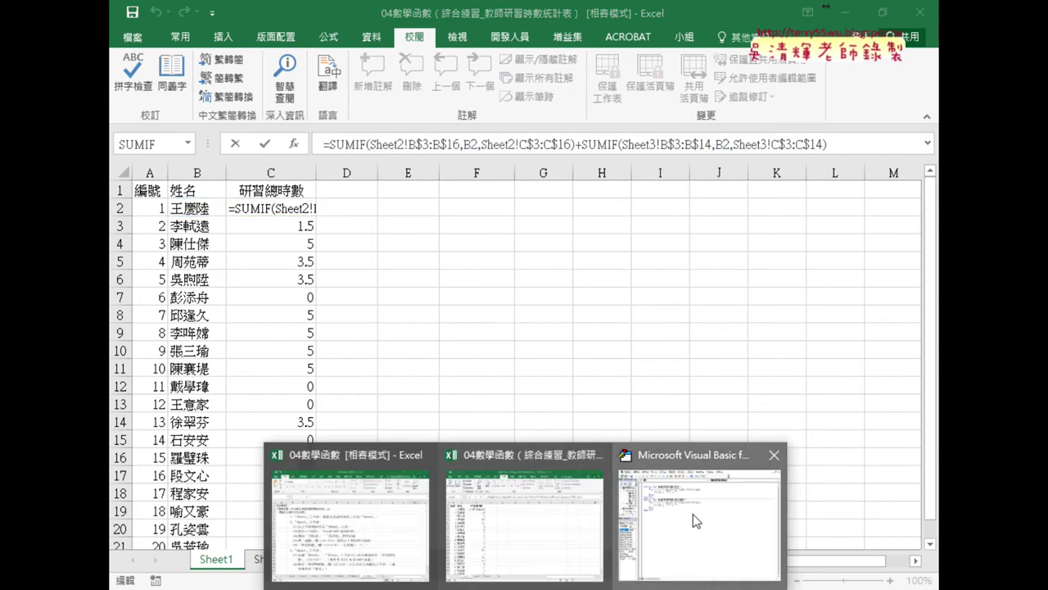
{"action": "left_click", "coordinate": [693, 514]}
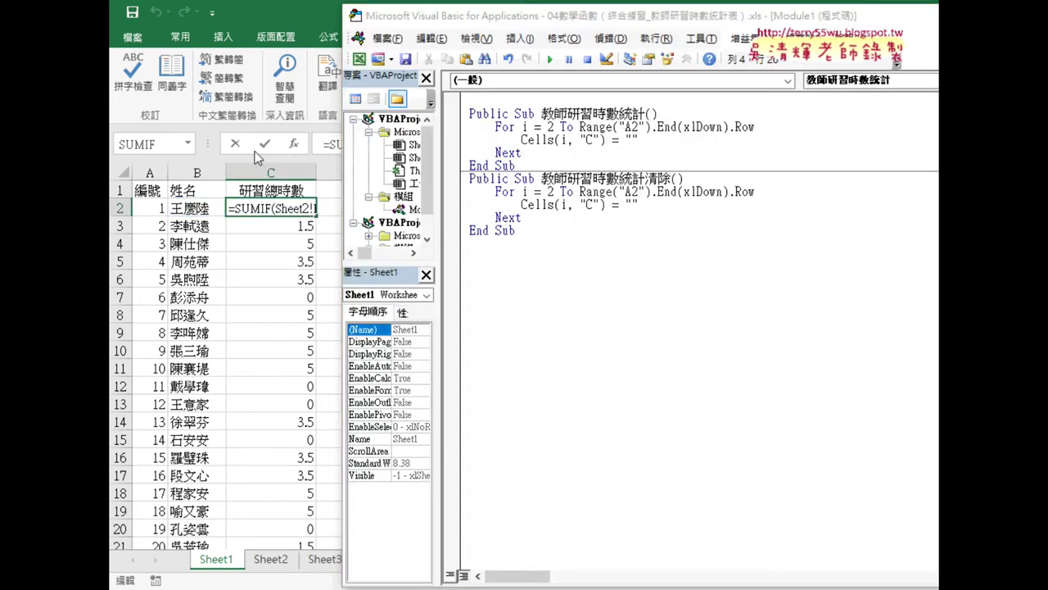
{"action": "left_click", "coordinate": [244, 148]}
{"action": "mouse_move", "coordinate": [561, 565]}
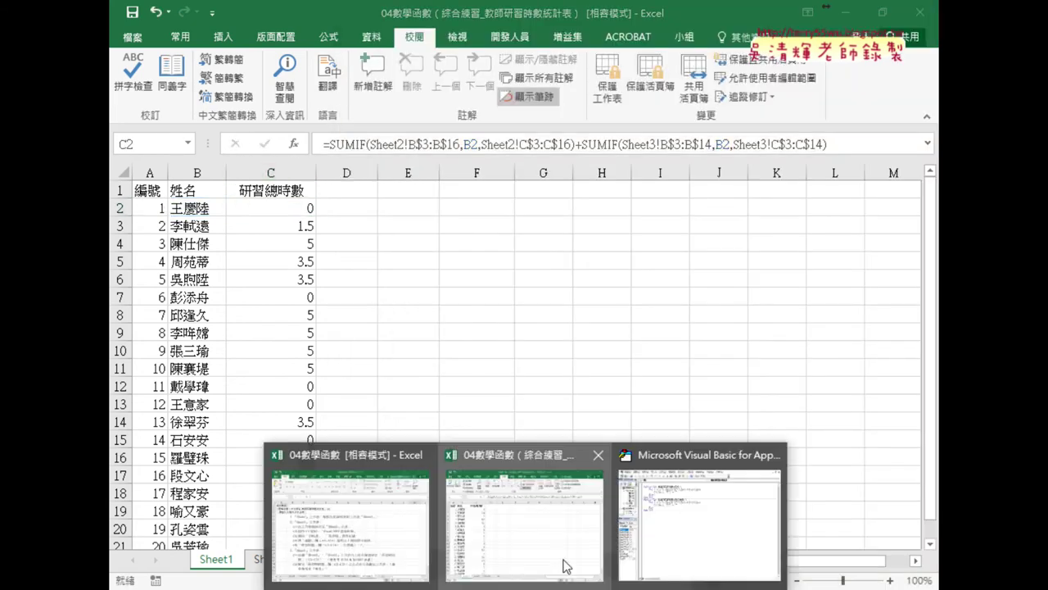
{"action": "left_click", "coordinate": [762, 491]}
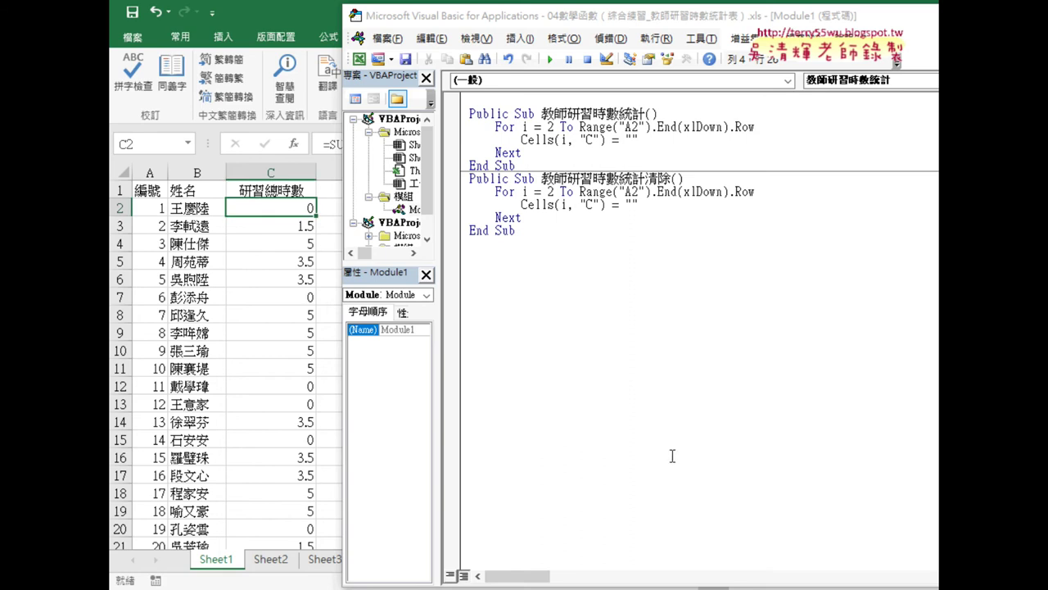
{"action": "right_click", "coordinate": [655, 142]}
{"action": "left_click", "coordinate": [679, 188]}
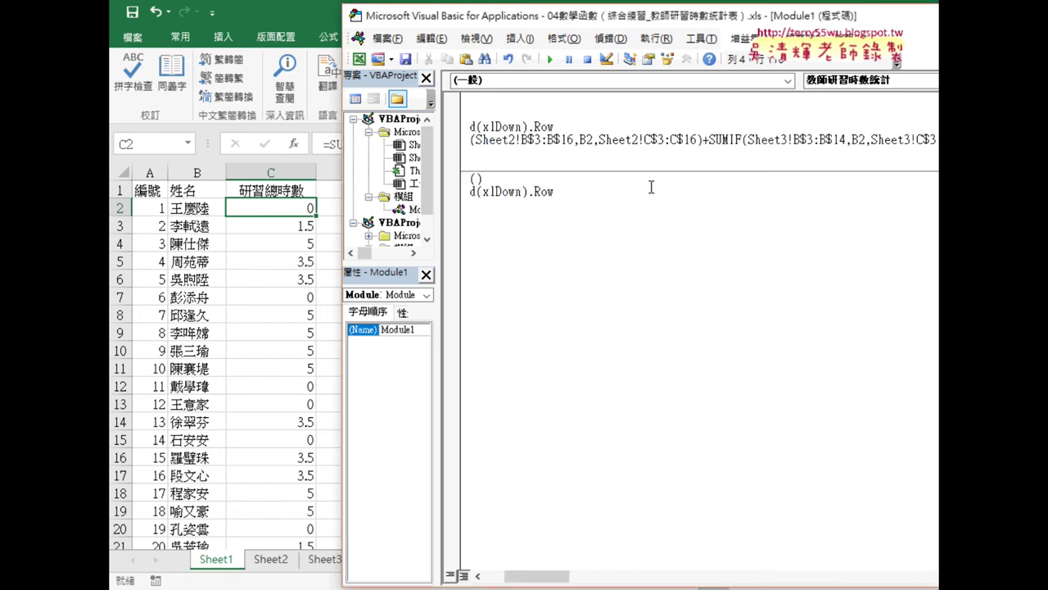
{"action": "mouse_move", "coordinate": [542, 580]}
{"action": "left_mouse_down"}
{"action": "mouse_move", "coordinate": [552, 582]}
{"action": "mouse_move", "coordinate": [540, 580]}
{"action": "left_mouse_up"}
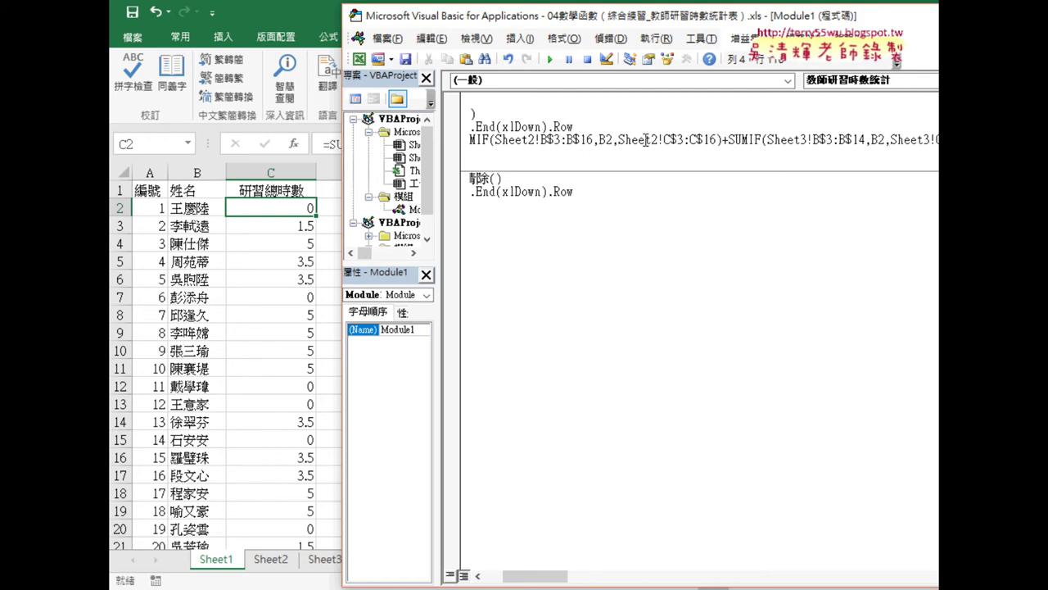
{"action": "left_click", "coordinate": [288, 210]}
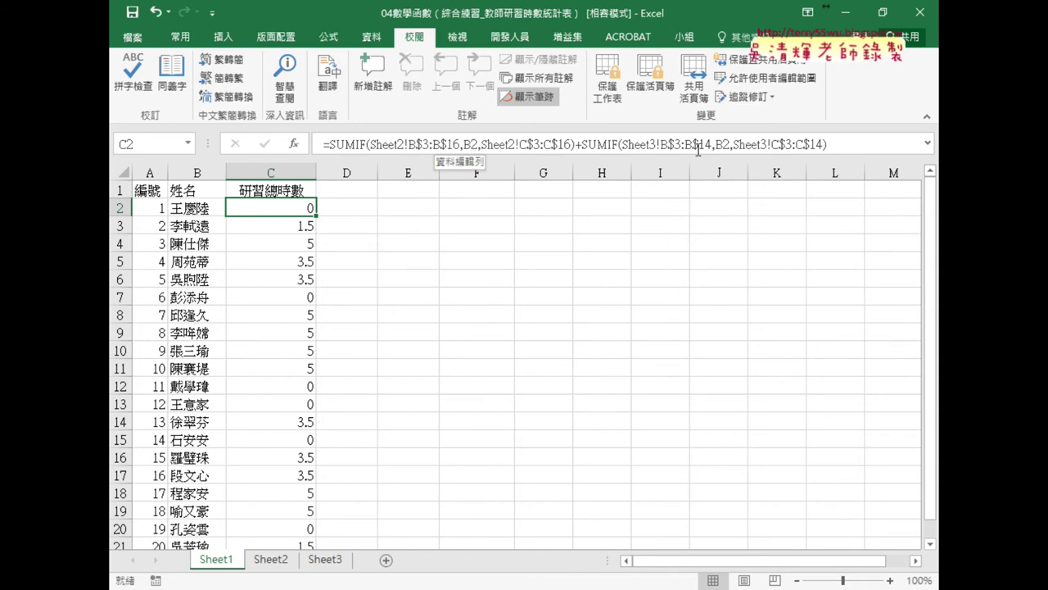
{"action": "left_click", "coordinate": [298, 231]}
{"action": "left_click", "coordinate": [297, 210]}
{"action": "left_click", "coordinate": [293, 227]}
{"action": "left_click", "coordinate": [296, 212]}
{"action": "left_click", "coordinate": [292, 238]}
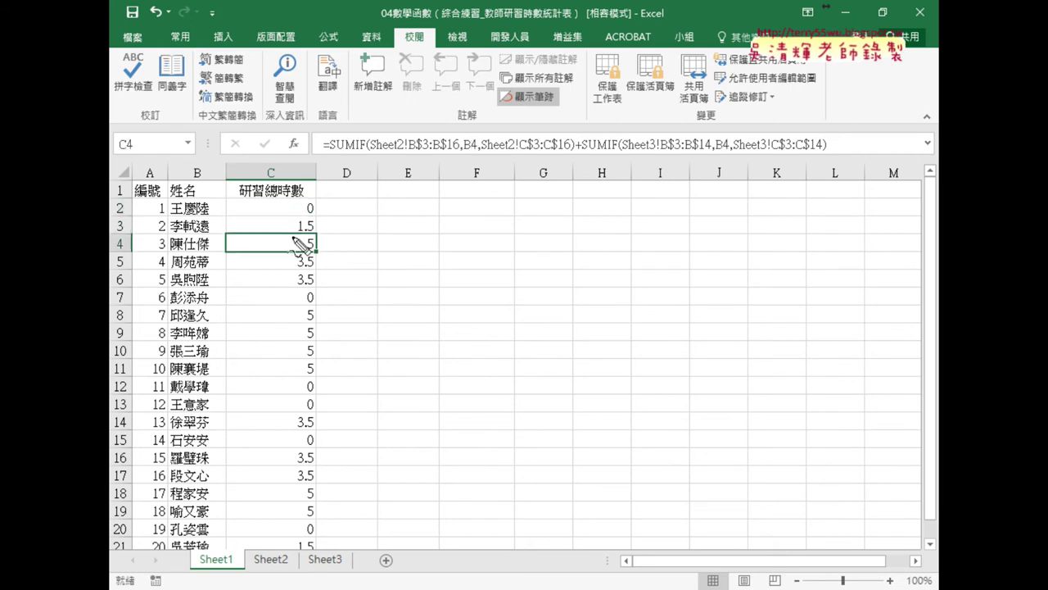
{"action": "left_click_drag", "start_coordinate": [471, 153], "coordinate": [480, 152]}
{"action": "left_click_drag", "start_coordinate": [721, 151], "coordinate": [733, 152]}
{"action": "key", "text": "Escape"}
{"action": "left_click", "coordinate": [306, 210]}
{"action": "left_click", "coordinate": [303, 224]}
{"action": "left_click", "coordinate": [300, 241]}
{"action": "left_click", "coordinate": [303, 210]}
{"action": "left_click", "coordinate": [301, 224]}
{"action": "left_click", "coordinate": [302, 212]}
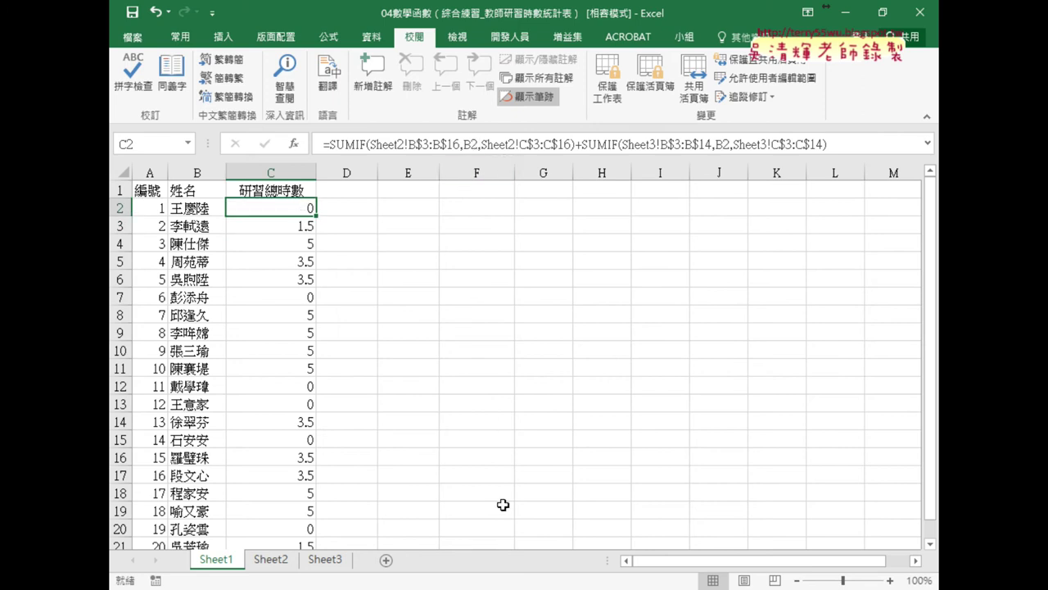
{"action": "left_click", "coordinate": [680, 516]}
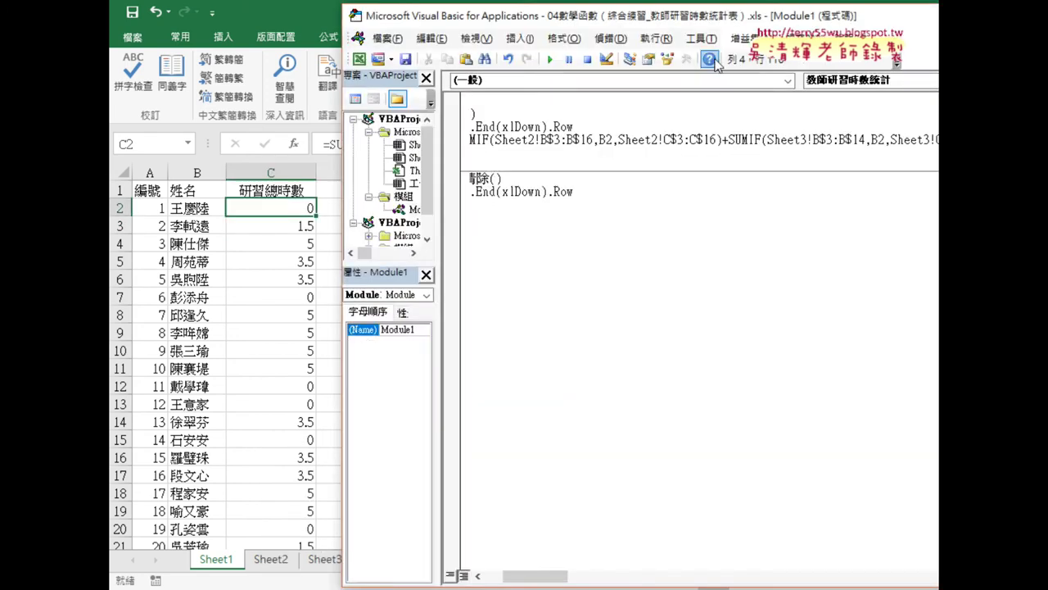
{"action": "left_click_drag", "start_coordinate": [690, 18], "coordinate": [515, 15]}
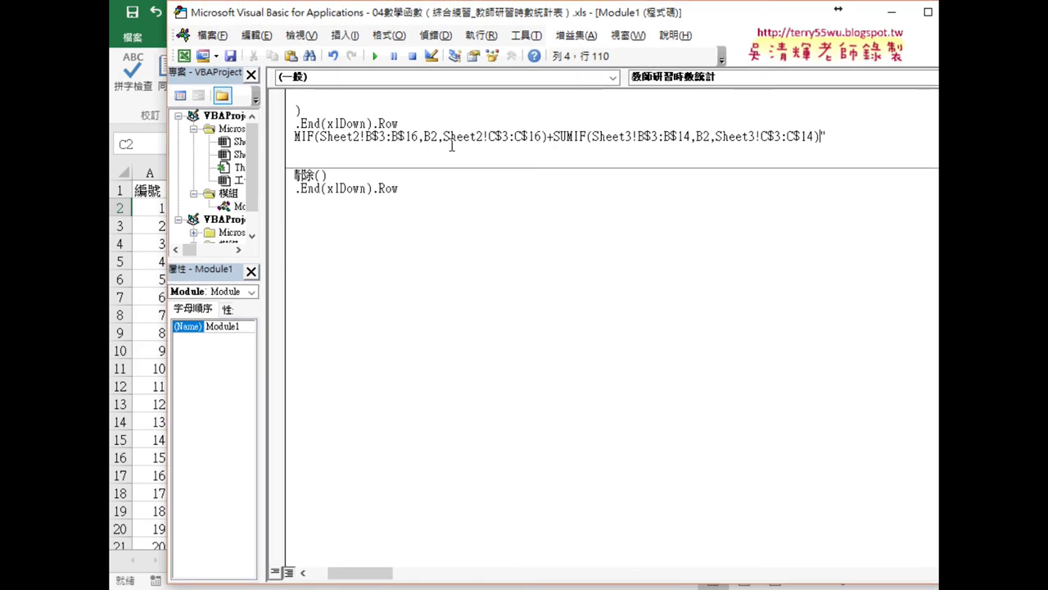
- Change the first B2 criterion to B" & i & " and copy that concatenation
{"action": "left_click_drag", "start_coordinate": [431, 137], "coordinate": [439, 137]}
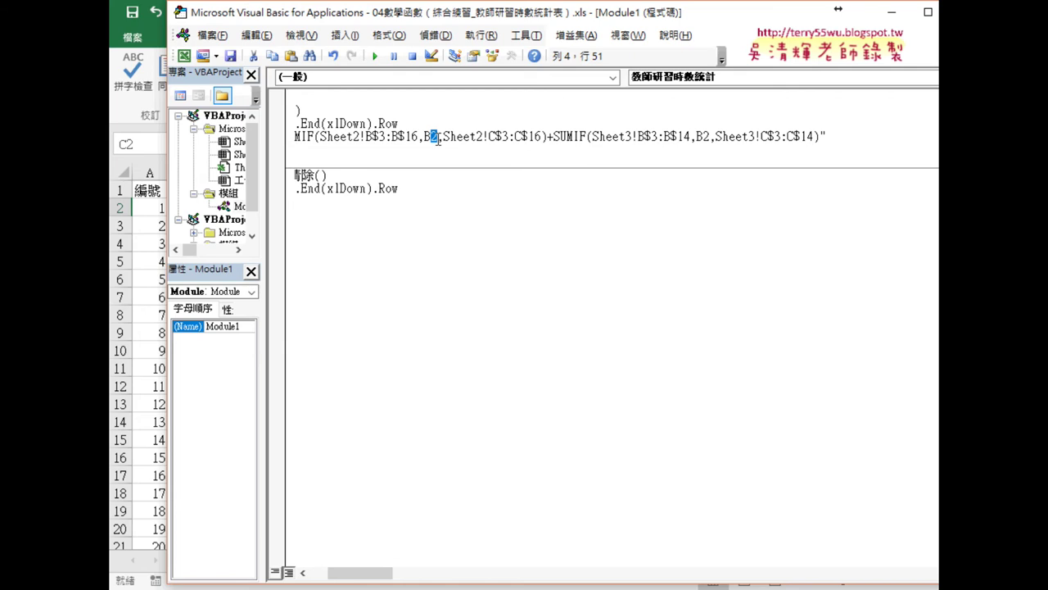
{"action": "type", "text": "\"\""}
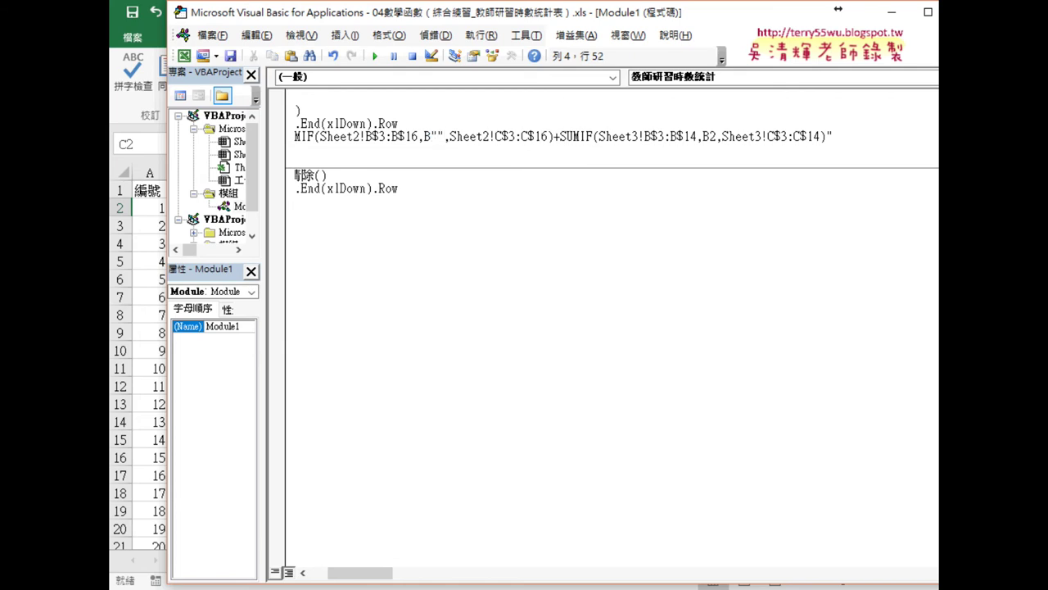
{"action": "type", "text": "&&"}
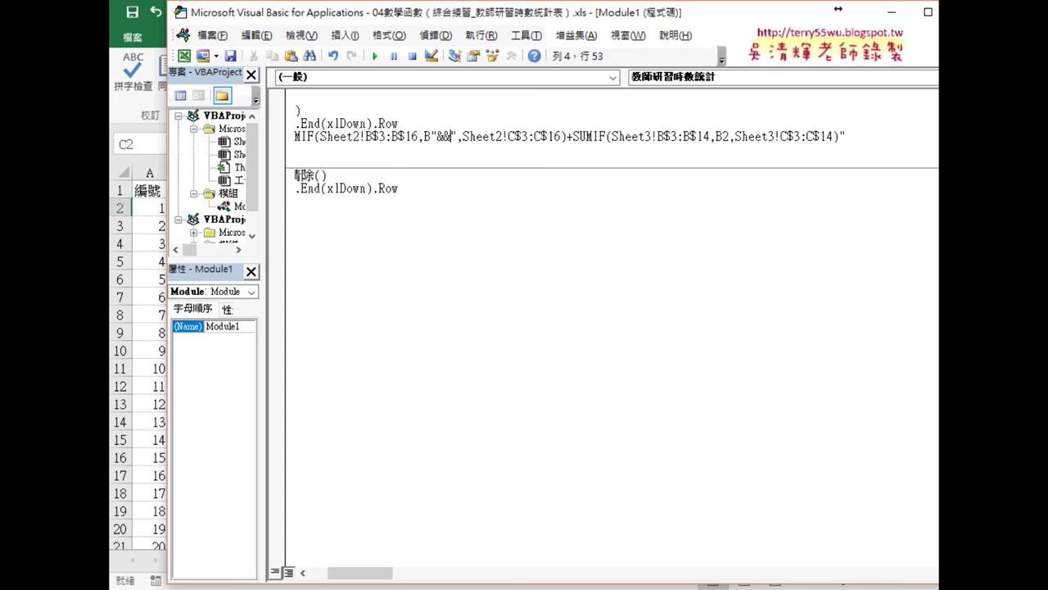
{"action": "type", "text": " i"}
{"action": "key", "text": "Escape"}
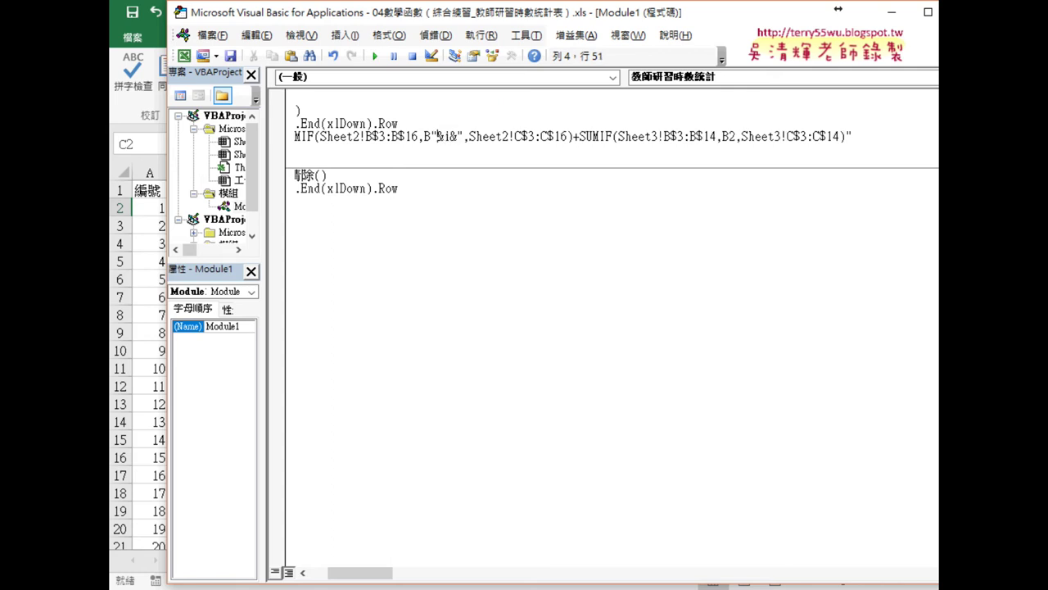
{"action": "key", "text": "Right"}
{"action": "key", "text": "Right"}
{"action": "key", "text": "space"}
{"action": "key", "text": "Right"}
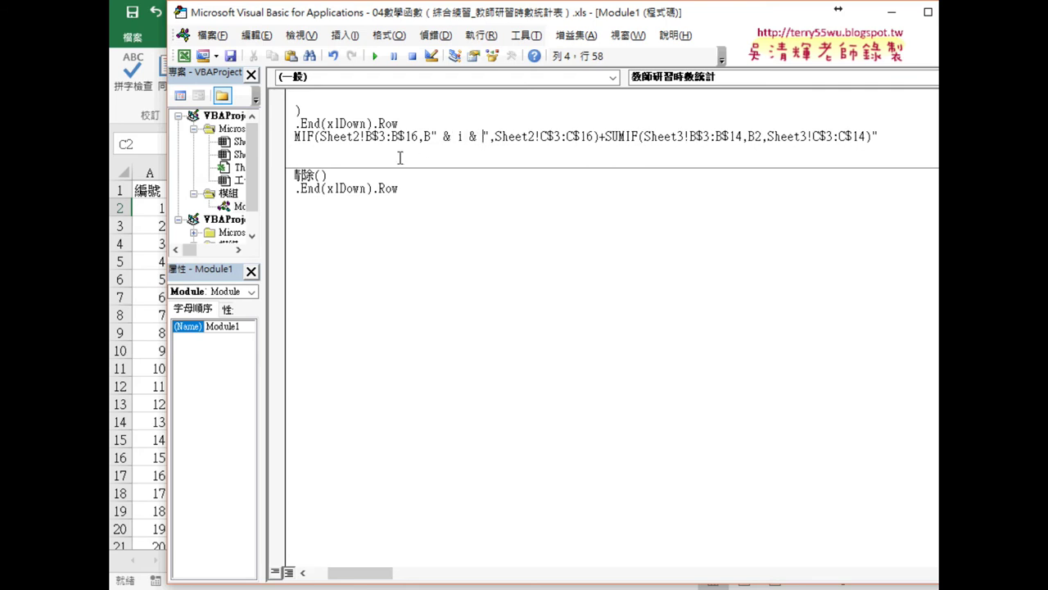
{"action": "left_click_drag", "start_coordinate": [429, 136], "coordinate": [490, 136]}
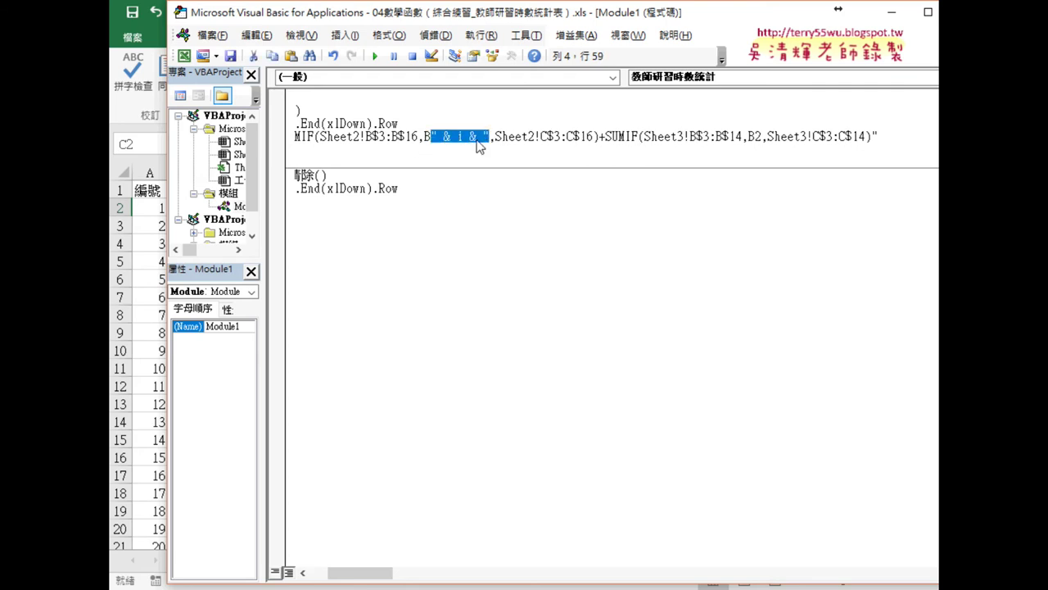
{"action": "right_click", "coordinate": [477, 143]}
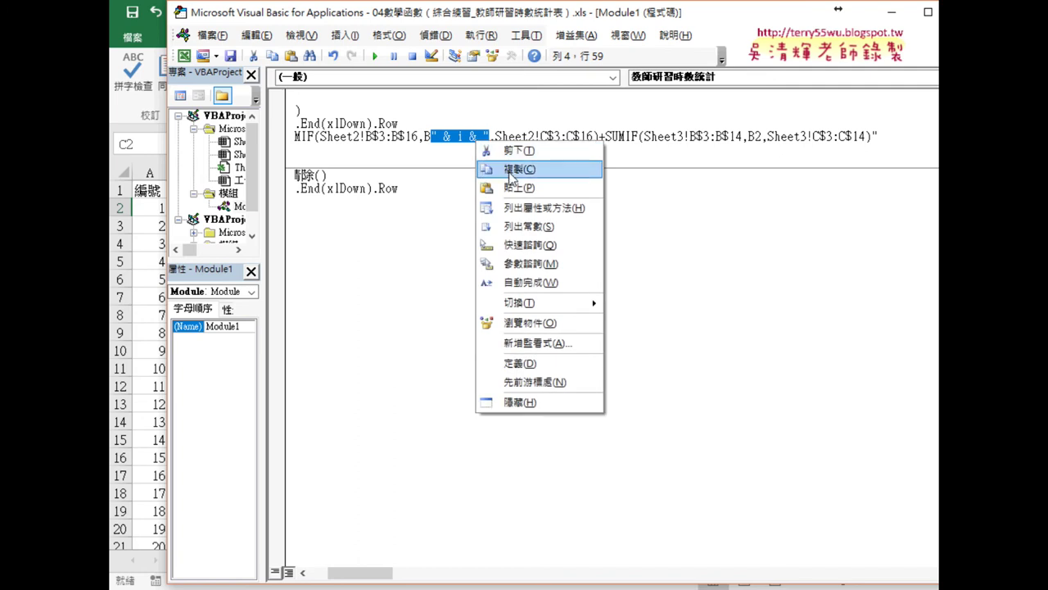
{"action": "left_click", "coordinate": [511, 170]}
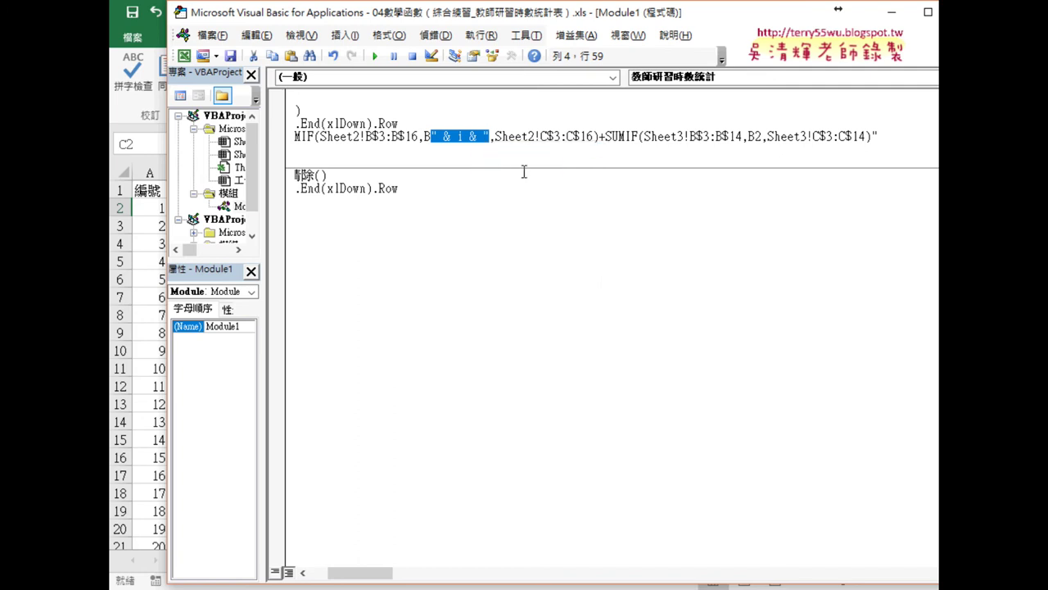
- Paste " & i & " over the second B2's row number, then move the editor aside to reveal the worksheet
{"action": "left_click_drag", "start_coordinate": [753, 136], "coordinate": [762, 136]}
{"action": "right_click", "coordinate": [757, 136]}
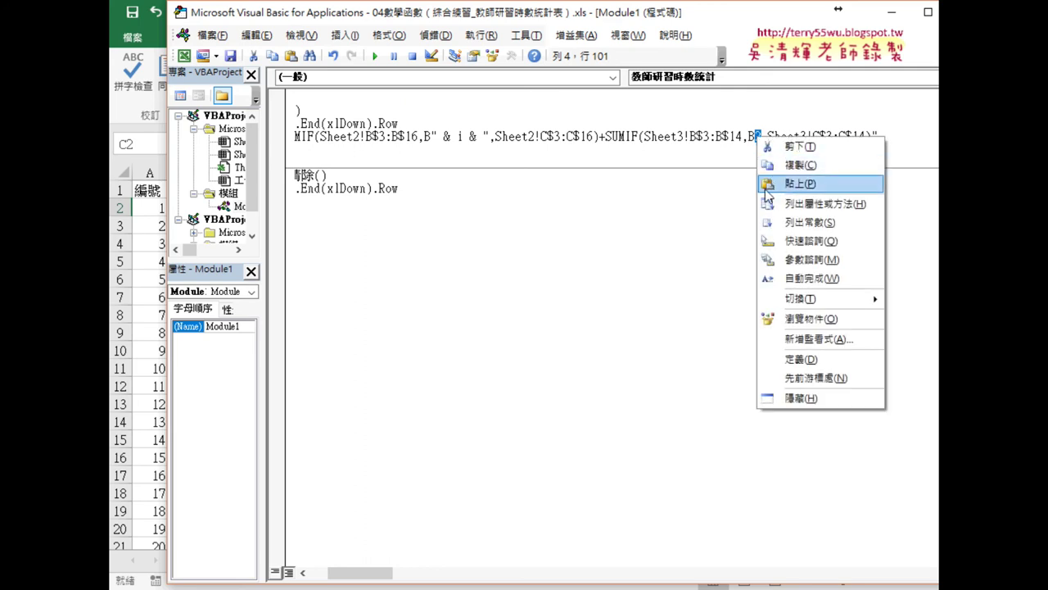
{"action": "left_click", "coordinate": [768, 185]}
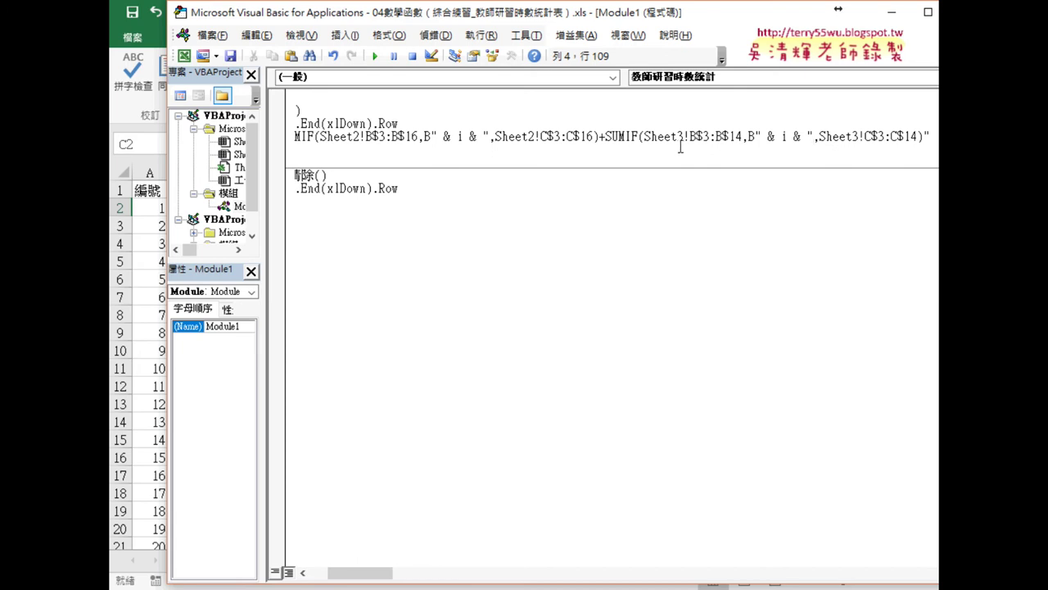
{"action": "left_click_drag", "start_coordinate": [480, 19], "coordinate": [670, 25]}
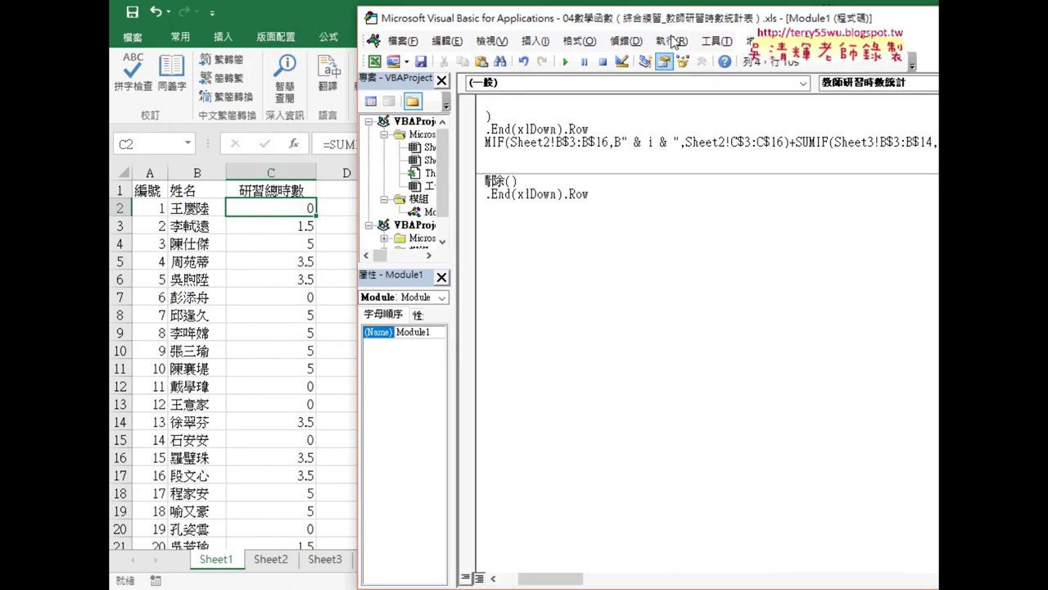
{"action": "left_click_drag", "start_coordinate": [557, 580], "coordinate": [540, 580]}
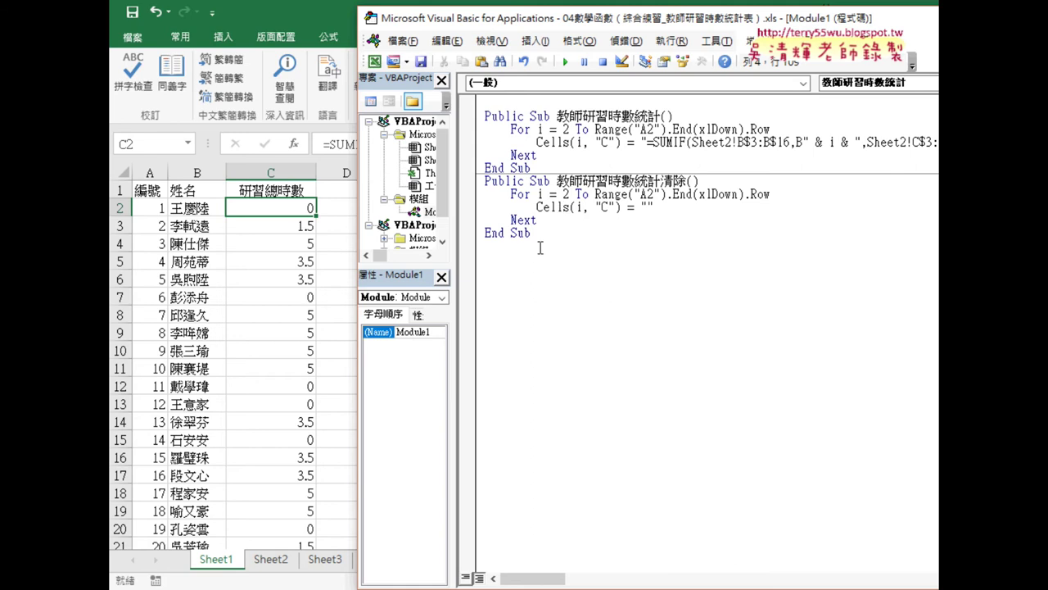
{"action": "left_click", "coordinate": [321, 244]}
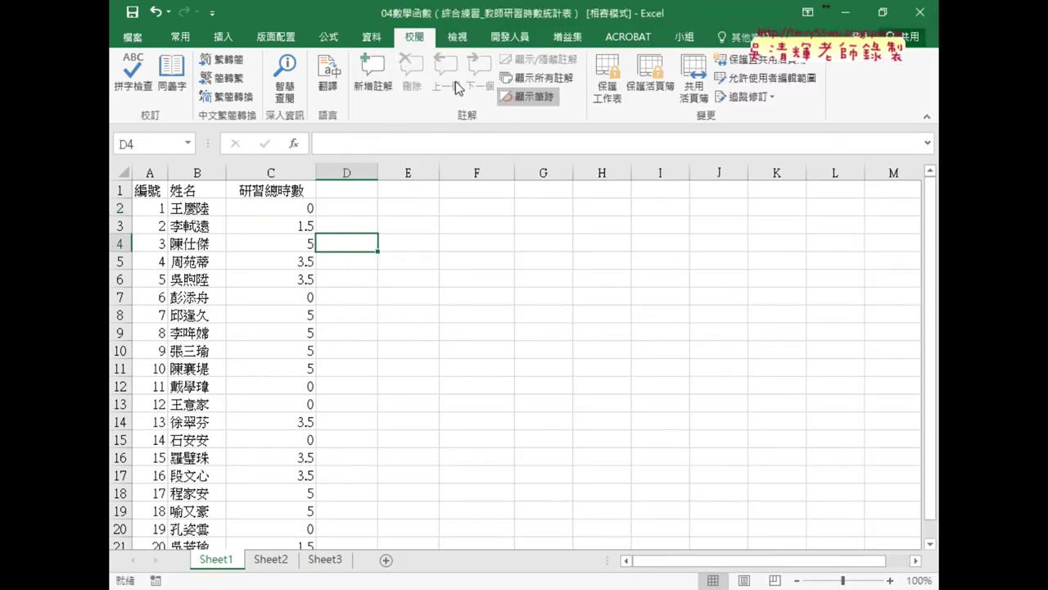
- Draw a form button over E2:F3 and assign it the 教師研習時數統計 macro
{"action": "left_click", "coordinate": [510, 37]}
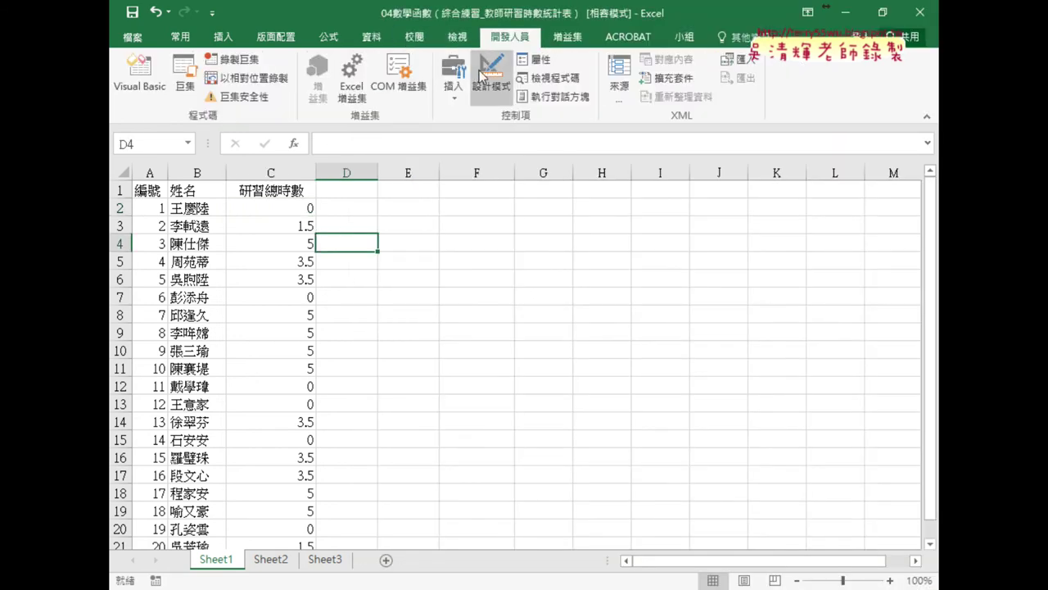
{"action": "left_click", "coordinate": [455, 94]}
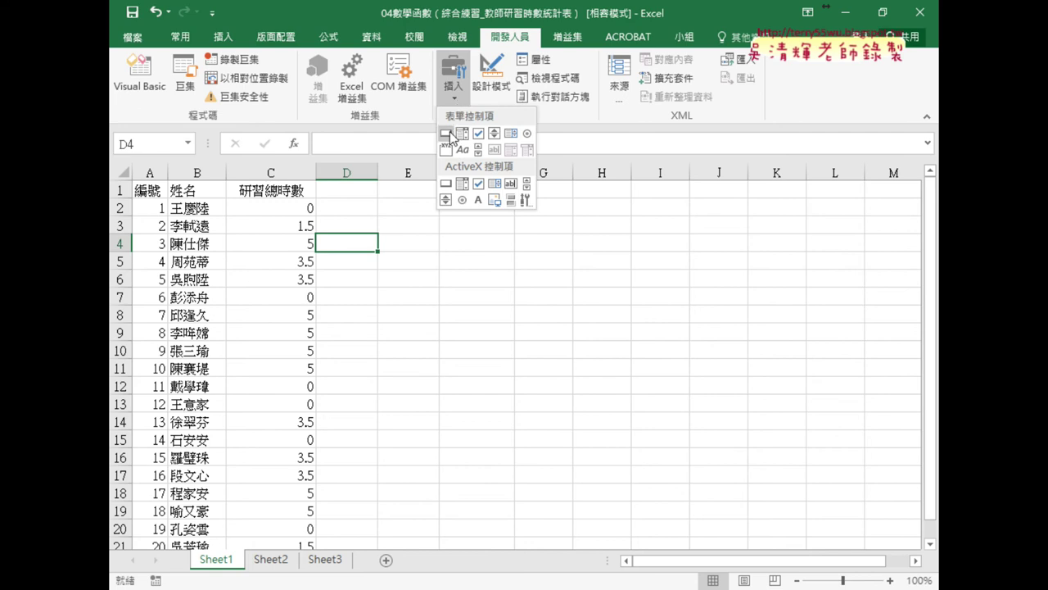
{"action": "left_click", "coordinate": [446, 133]}
{"action": "left_click_drag", "start_coordinate": [359, 198], "coordinate": [485, 234]}
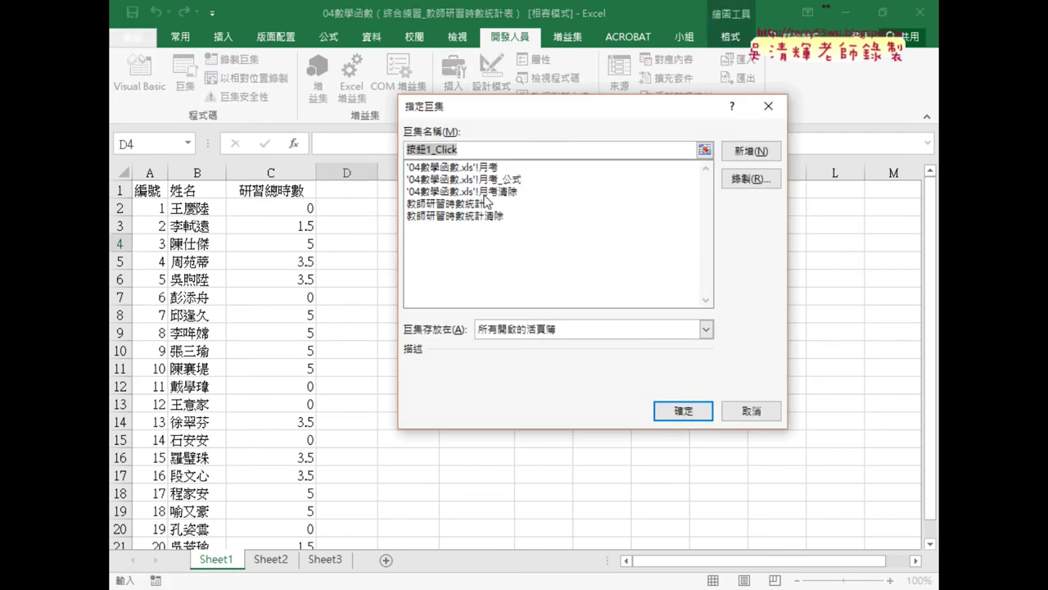
{"action": "left_click", "coordinate": [481, 204]}
{"action": "right_click", "coordinate": [452, 150]}
{"action": "left_click", "coordinate": [490, 178]}
{"action": "left_click", "coordinate": [683, 410]}
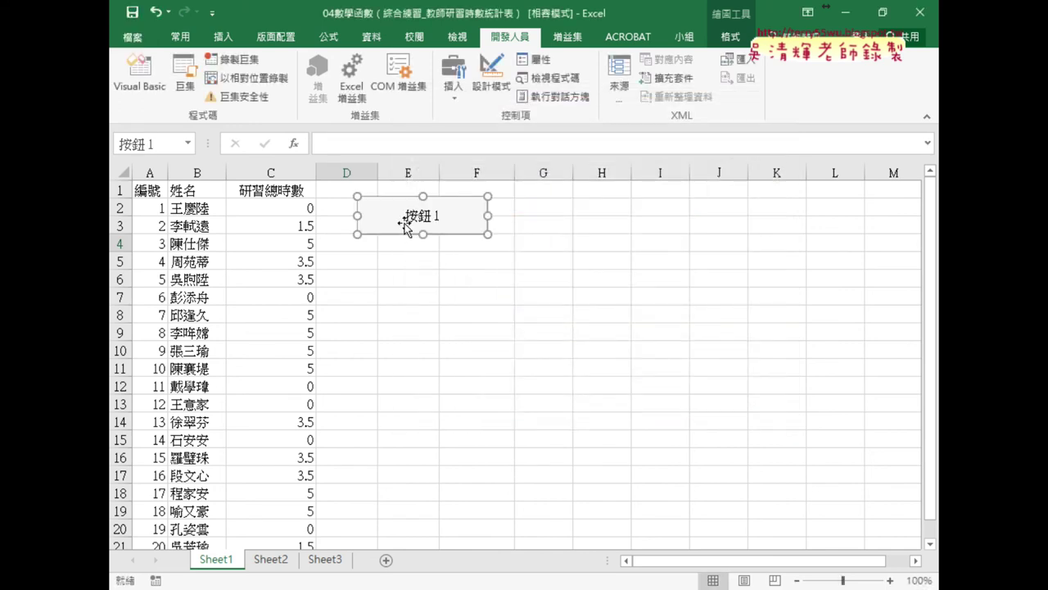
- Change the button's label to 教師研習時數統計
{"action": "left_click", "coordinate": [406, 215]}
{"action": "key", "text": "ctrl+a"}
{"action": "key", "text": "Delete"}
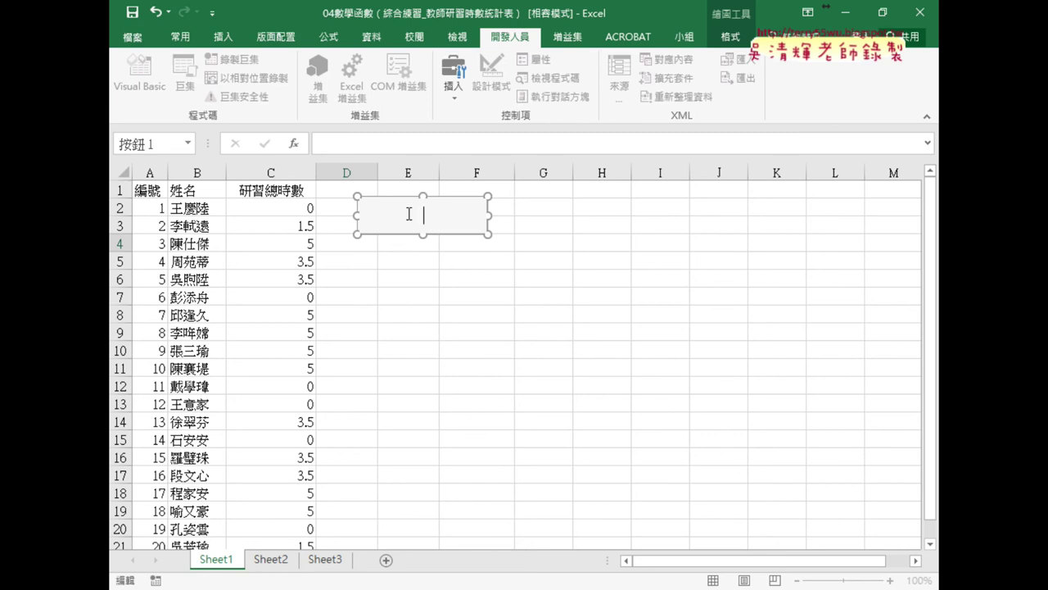
{"action": "type", "text": "教師研習時數統計"}
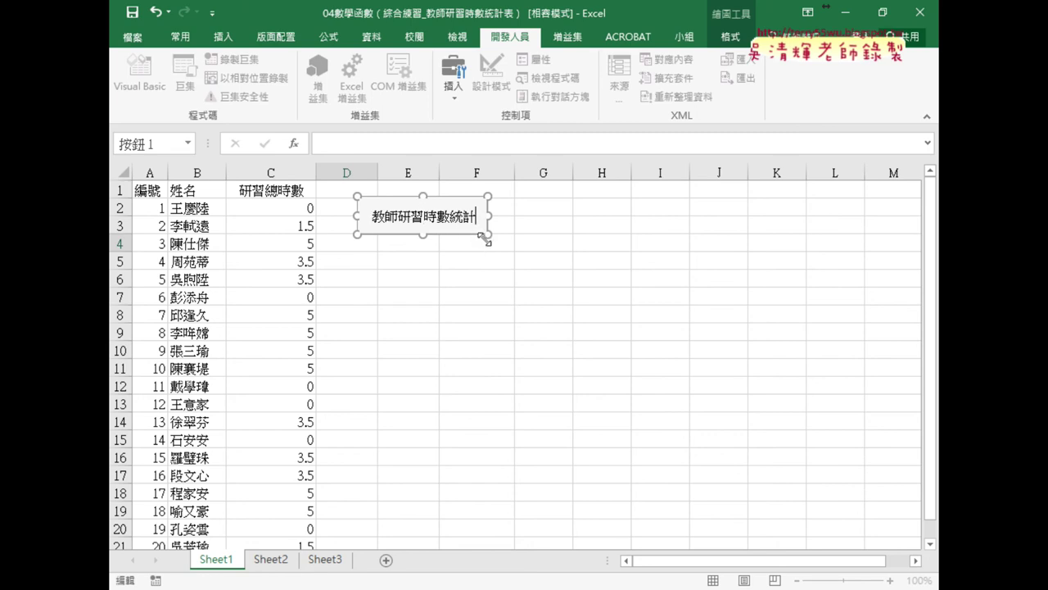
{"action": "right_click", "coordinate": [482, 238]}
{"action": "left_click", "coordinate": [423, 268]}
{"action": "left_click", "coordinate": [370, 260]}
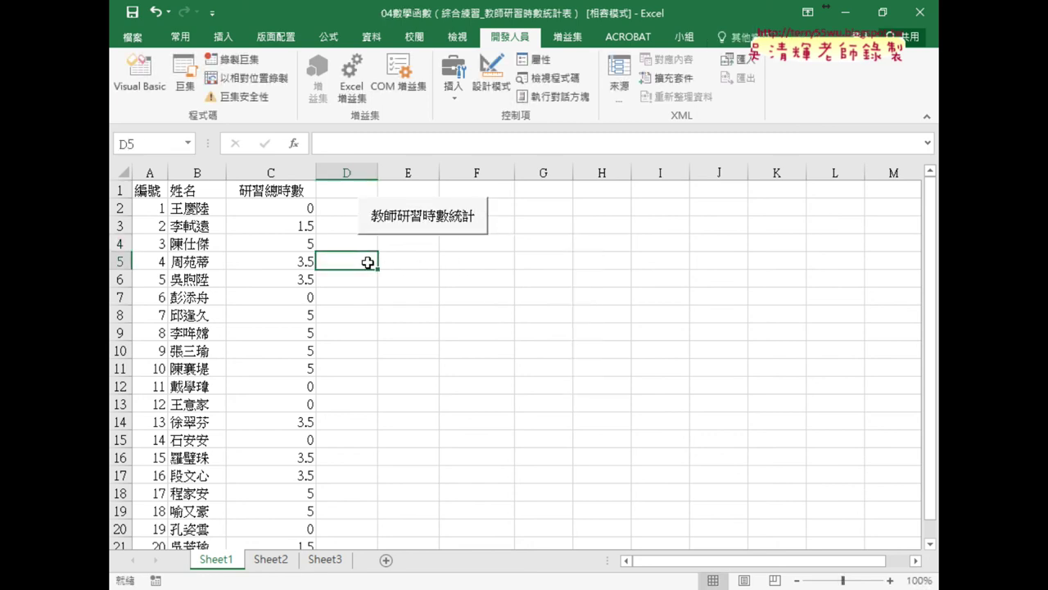
- Copy the 教師研習時數統計 button and paste a duplicate
{"action": "right_click", "coordinate": [421, 226]}
{"action": "left_click", "coordinate": [442, 253]}
{"action": "left_click", "coordinate": [363, 260]}
{"action": "key", "text": "ctrl+v"}
- Position the duplicate button below the original and assign it the 教師研習時數統計清除 macro
{"action": "left_click_drag", "start_coordinate": [463, 284], "coordinate": [463, 266]}
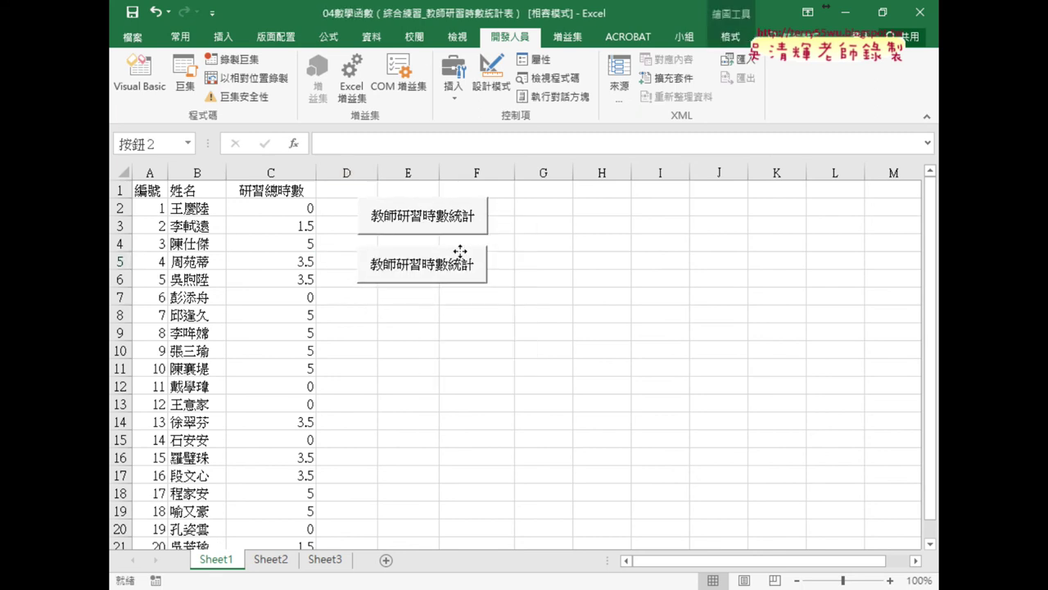
{"action": "right_click", "coordinate": [462, 266]}
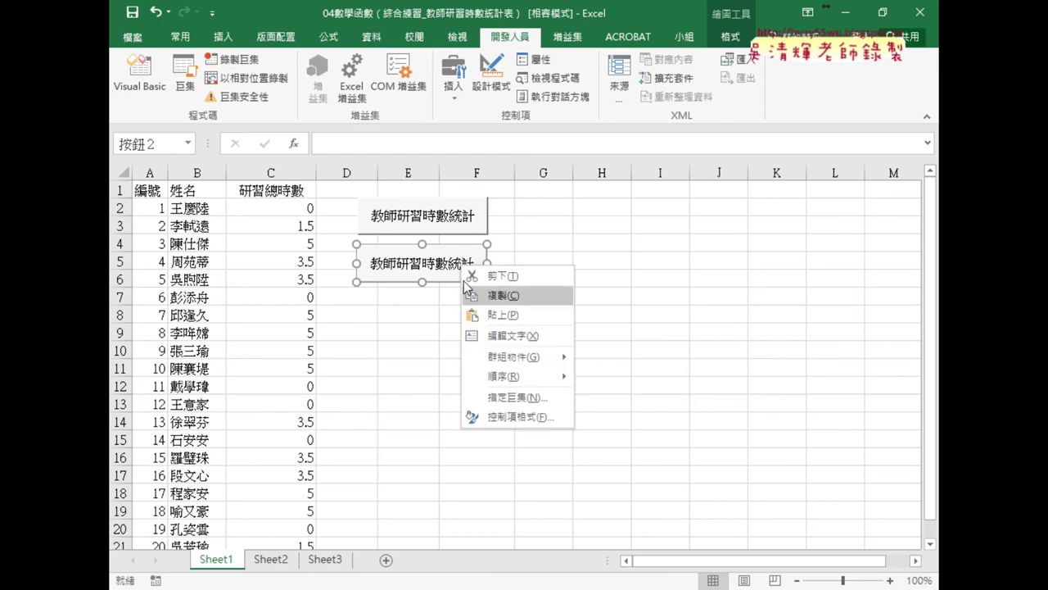
{"action": "left_click", "coordinate": [528, 400]}
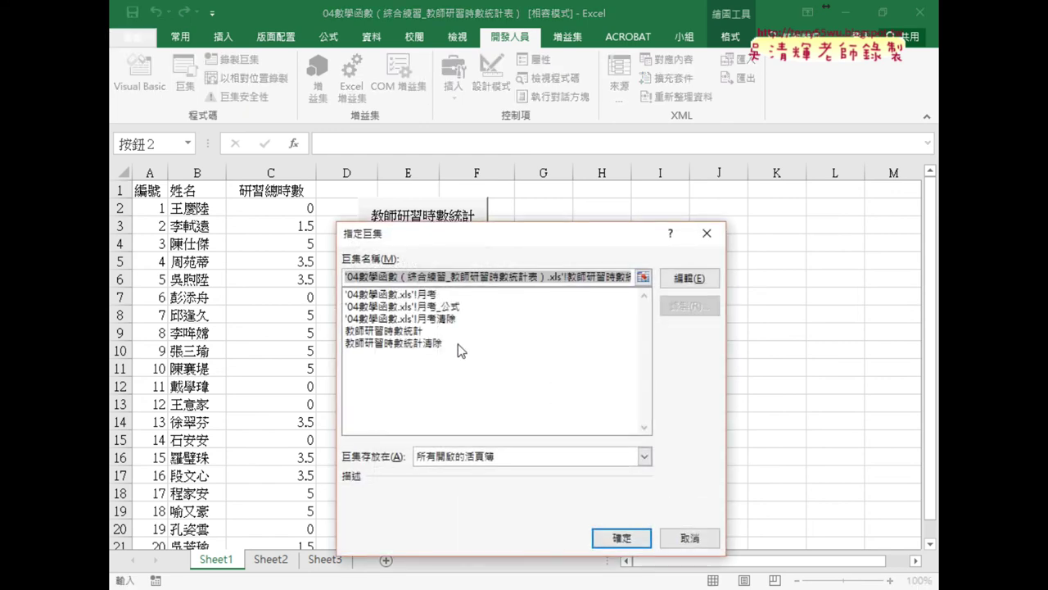
{"action": "left_click", "coordinate": [461, 344]}
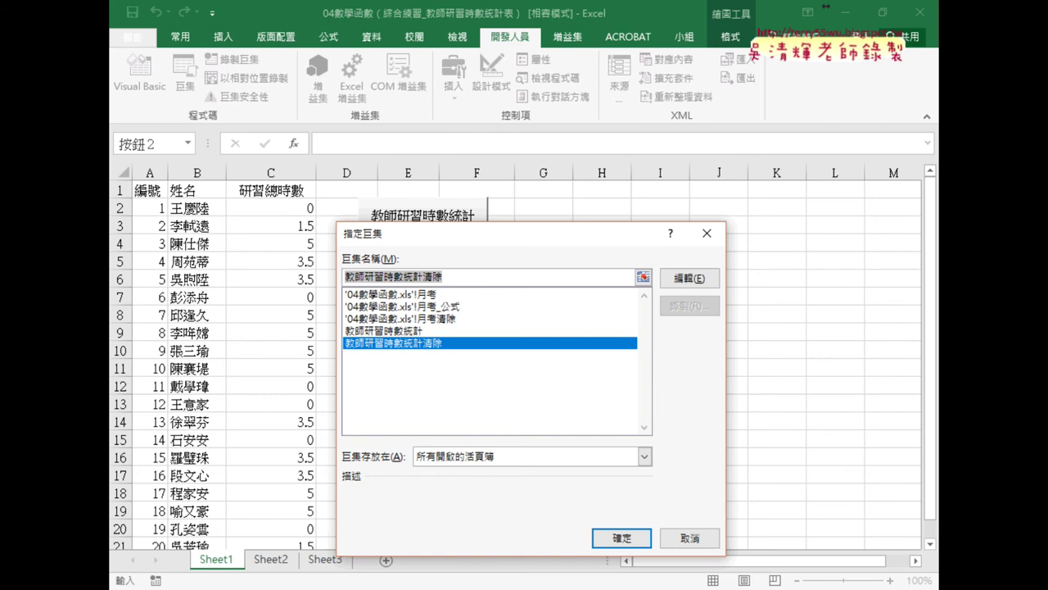
{"action": "left_click", "coordinate": [616, 532]}
- Relabel the copy 教師研習時數統計清除, widen it, and click it to empty column C
{"action": "left_click", "coordinate": [371, 264]}
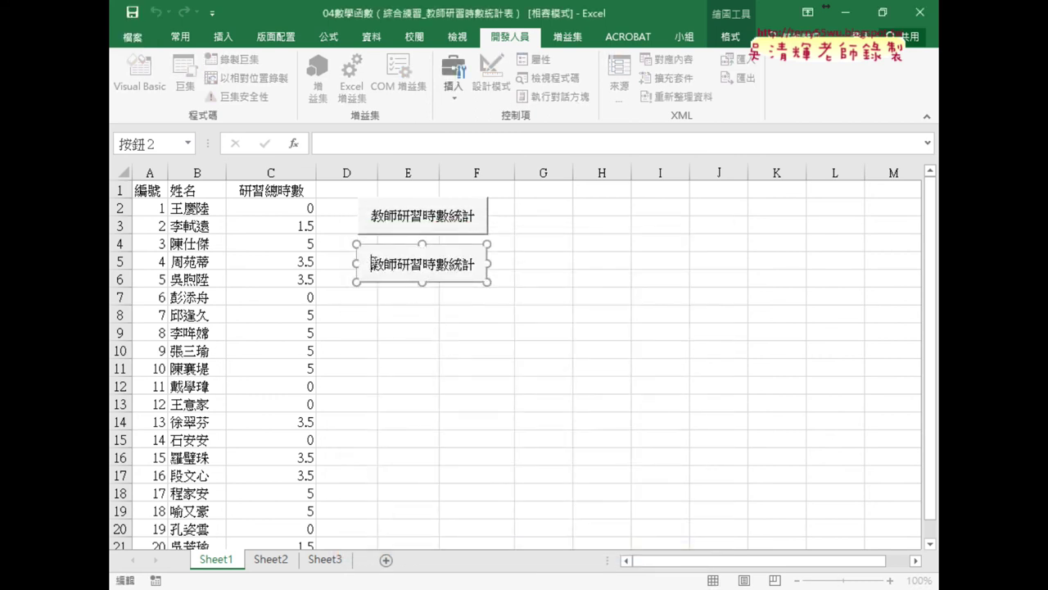
{"action": "key", "text": "Delete"}
{"action": "key", "text": "Delete"}
{"action": "key", "text": "Delete"}
{"action": "key", "text": "Delete"}
{"action": "key", "text": "Delete"}
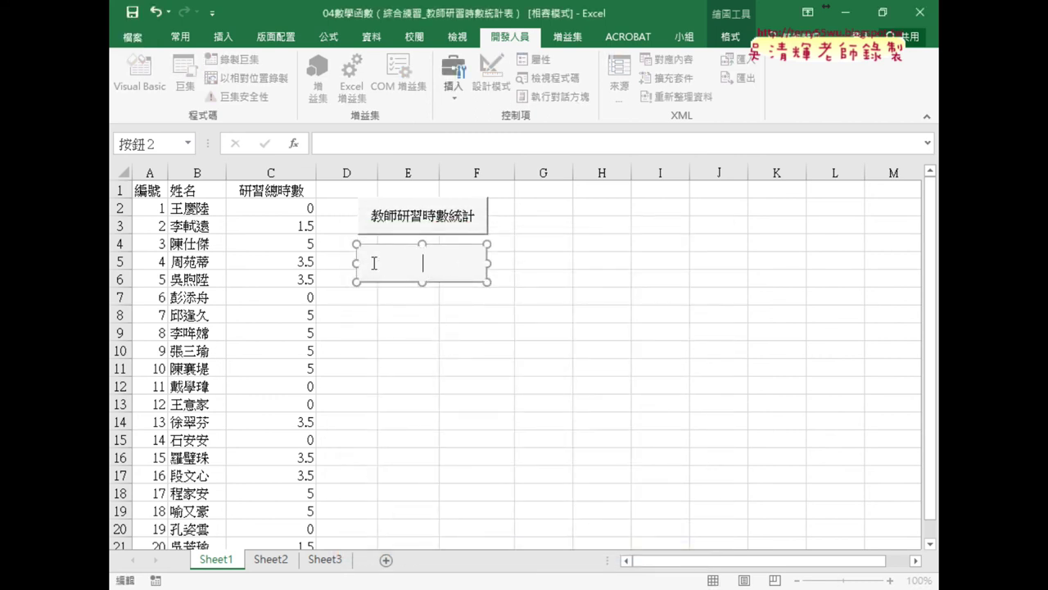
{"action": "type", "text": "教師研習時數統計清除"}
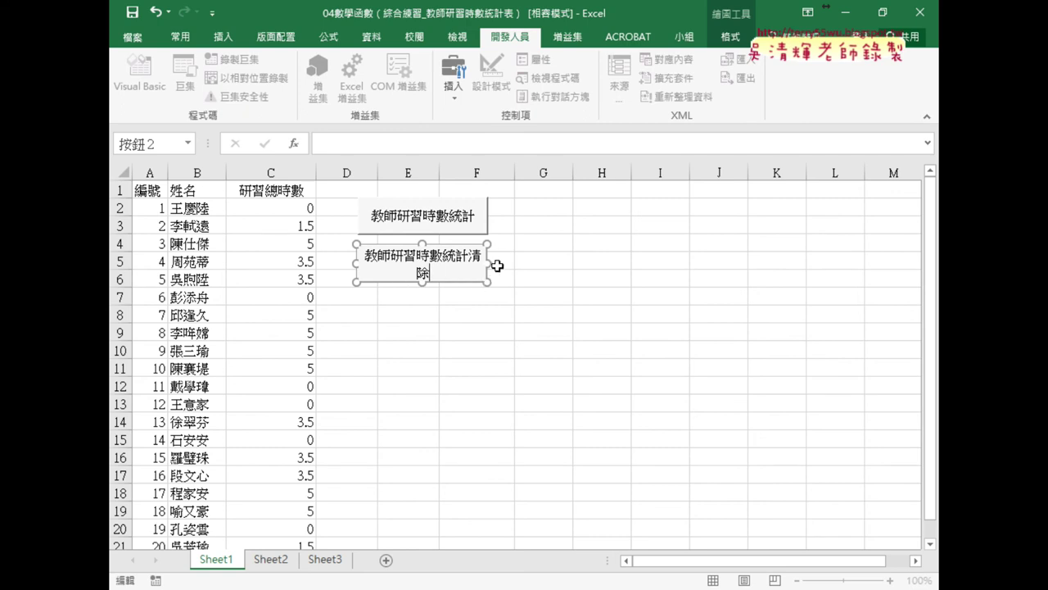
{"action": "left_click_drag", "start_coordinate": [489, 263], "coordinate": [513, 263]}
{"action": "left_click", "coordinate": [584, 292]}
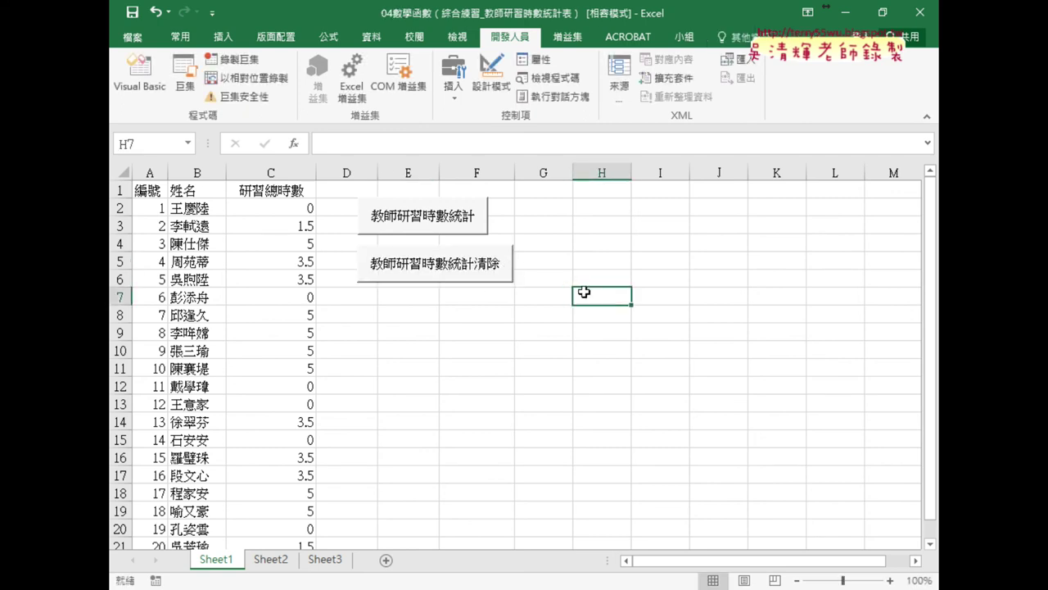
{"action": "left_click", "coordinate": [460, 275]}
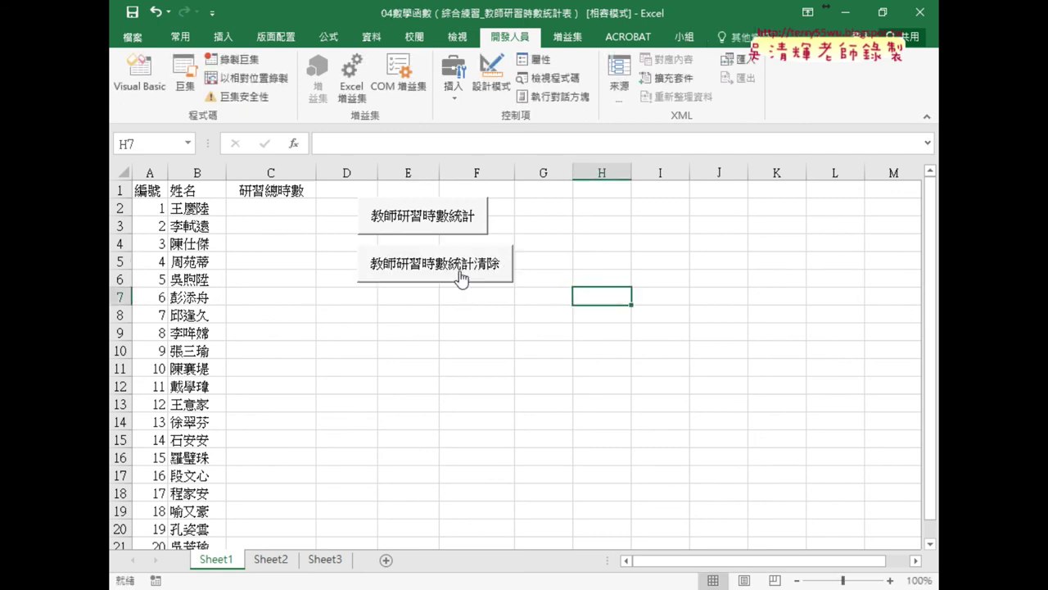
- Test the buttons by filling, clearing, then refilling column C's training-hour totals
{"action": "left_click", "coordinate": [451, 226]}
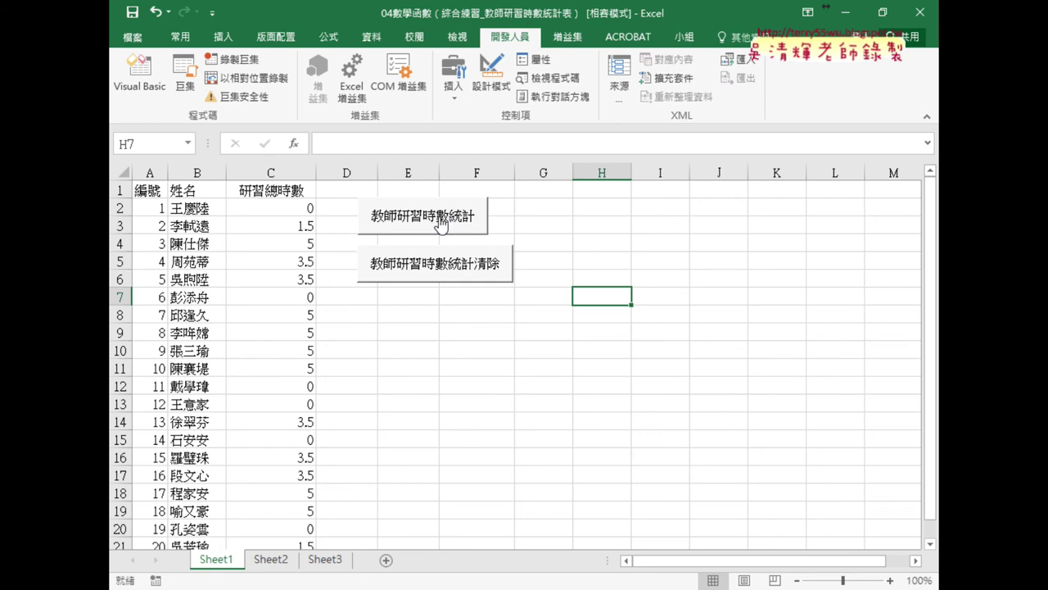
{"action": "left_click", "coordinate": [442, 266]}
{"action": "left_click", "coordinate": [448, 231]}
{"action": "left_click", "coordinate": [413, 37]}
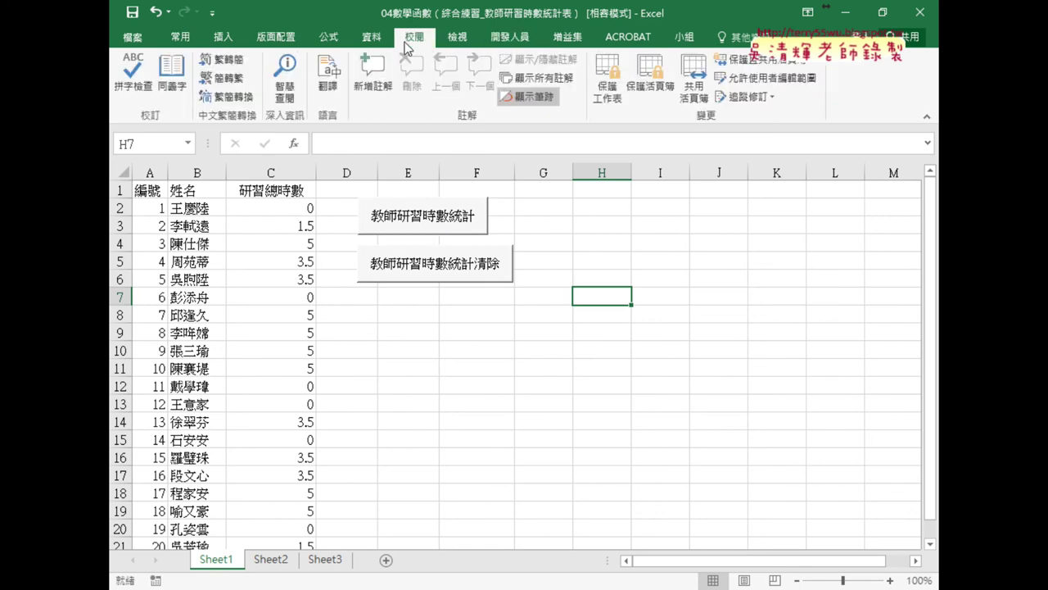
- Password-protect Sheet1, then run the clear-column-C button to test it on the protected sheet
{"action": "left_click", "coordinate": [605, 90]}
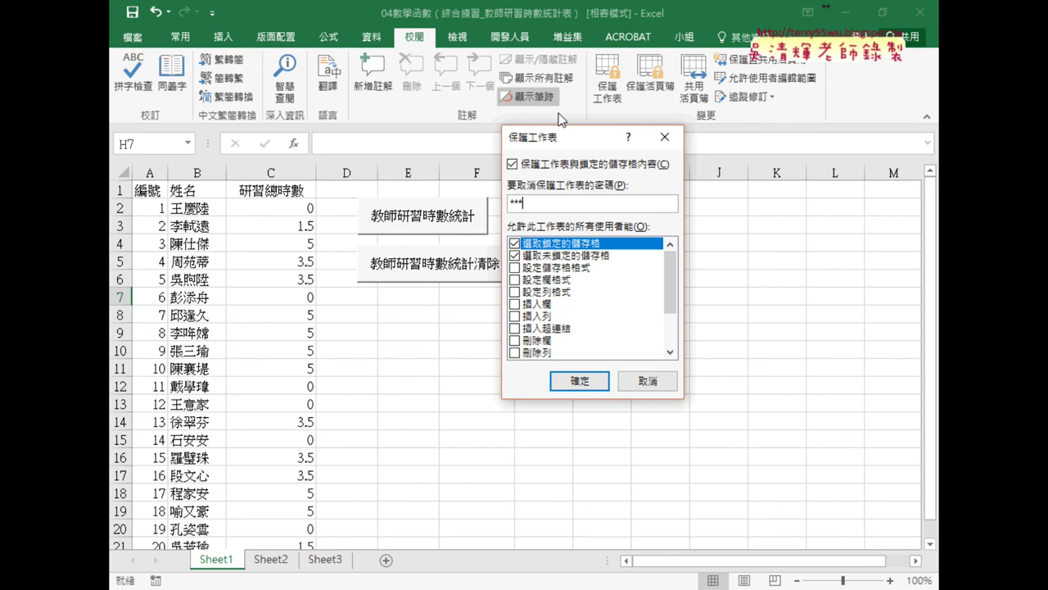
{"action": "key", "text": "Return"}
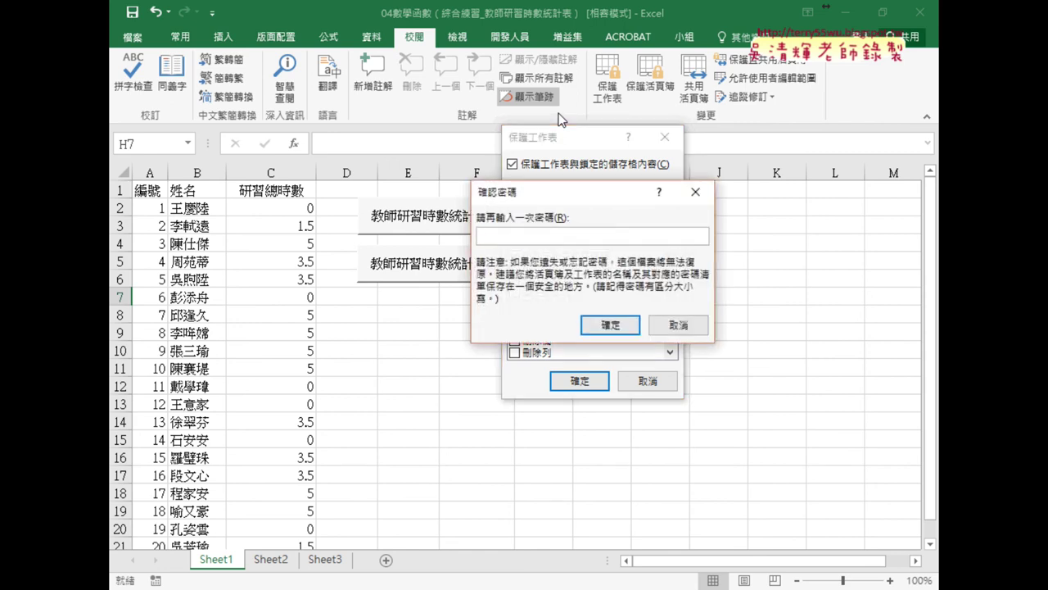
{"action": "key", "text": "Return"}
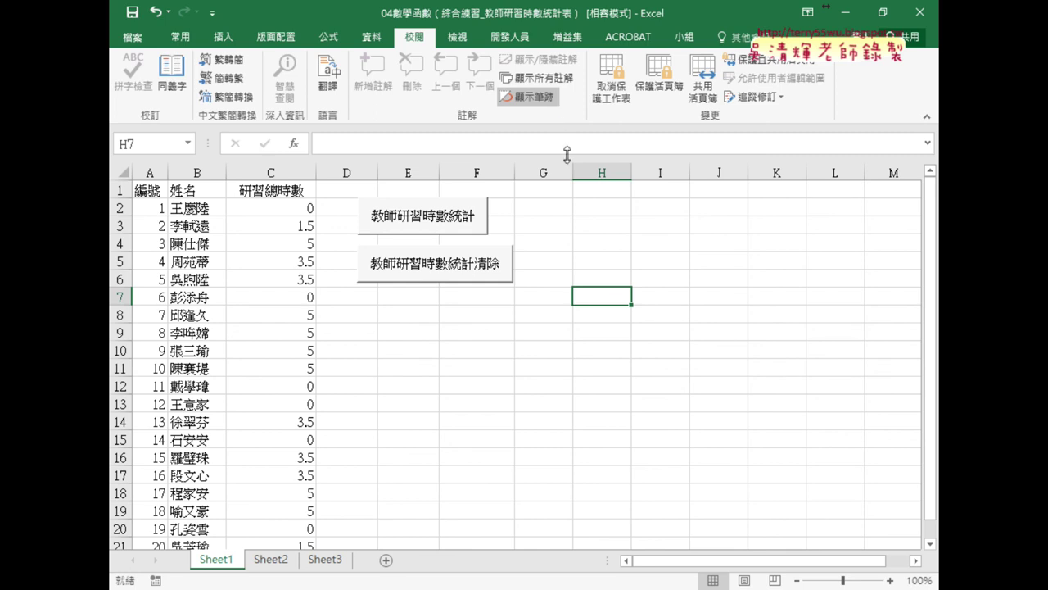
{"action": "left_click", "coordinate": [458, 275]}
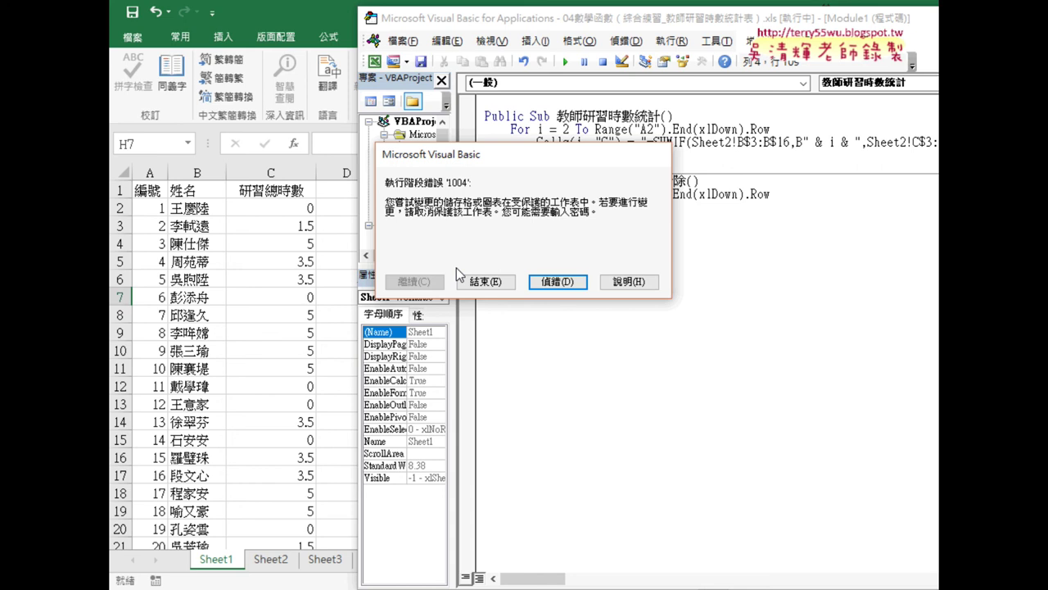
- Debug run-time error 1004 and select the "" in the highlighted Cells(i, "C") = "" line
{"action": "left_click", "coordinate": [557, 281]}
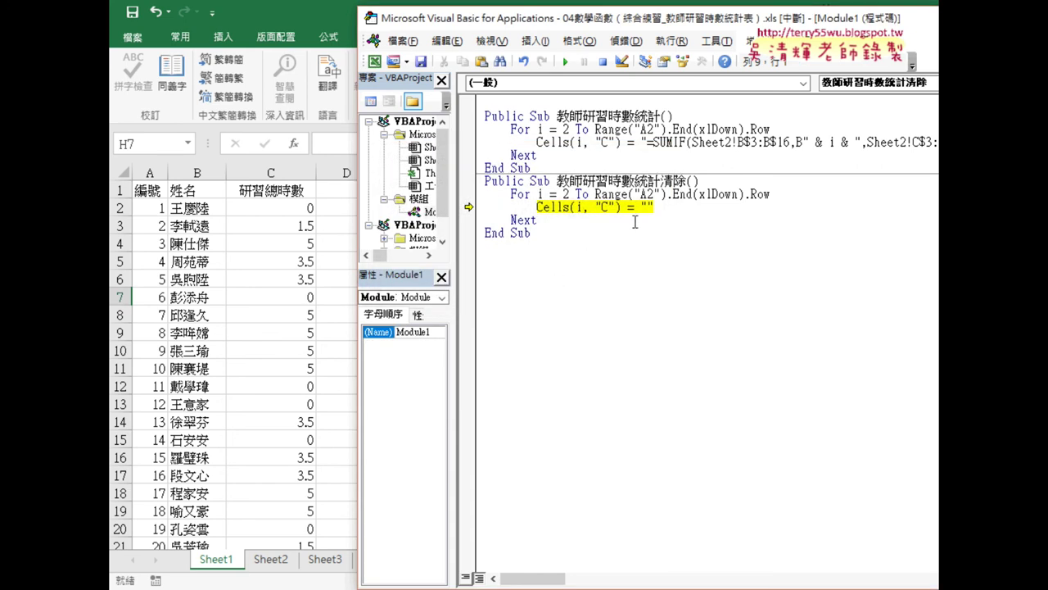
{"action": "left_click_drag", "start_coordinate": [654, 207], "coordinate": [642, 207]}
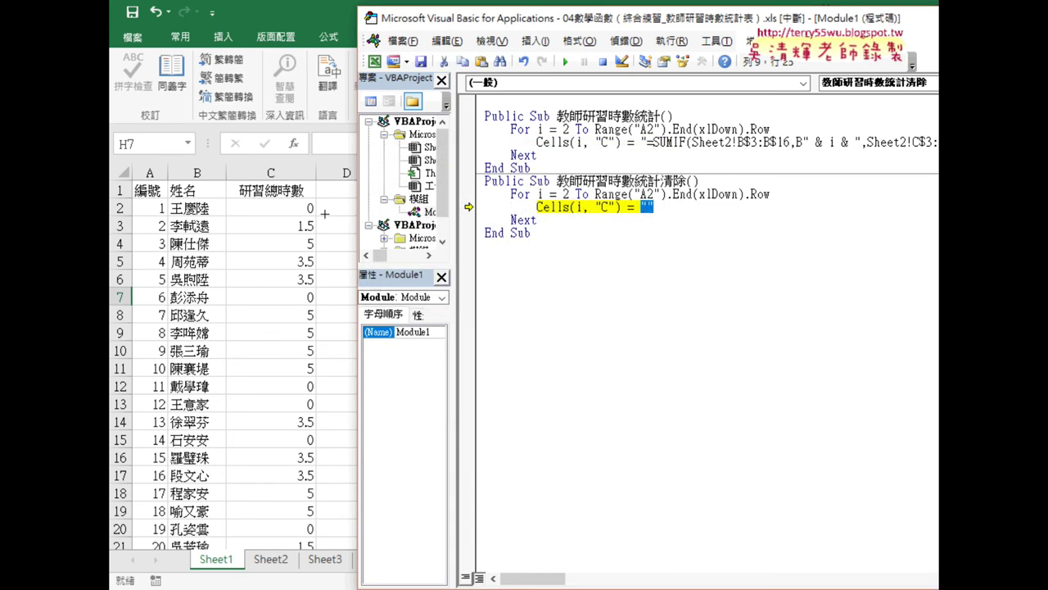